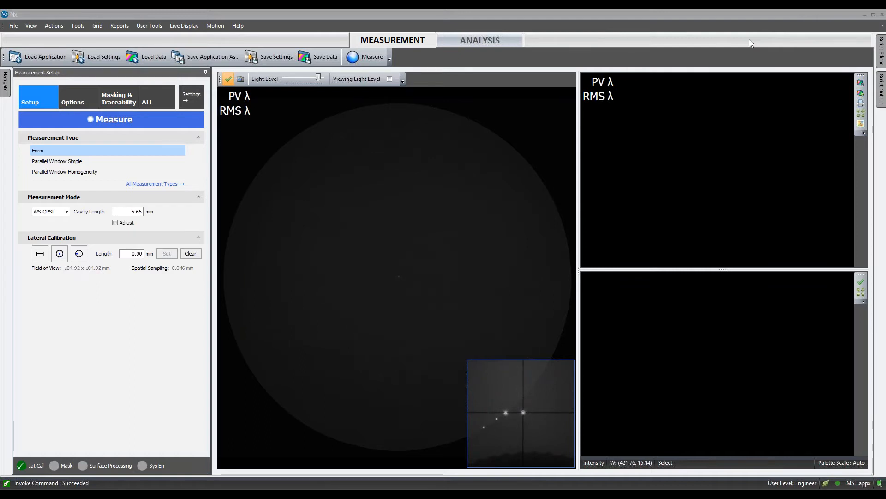
- Set the measurement mode to WS-QPSI with a 30 mm cavity length and enable automatic cavity length adjustment
mouse_move(530, 168)
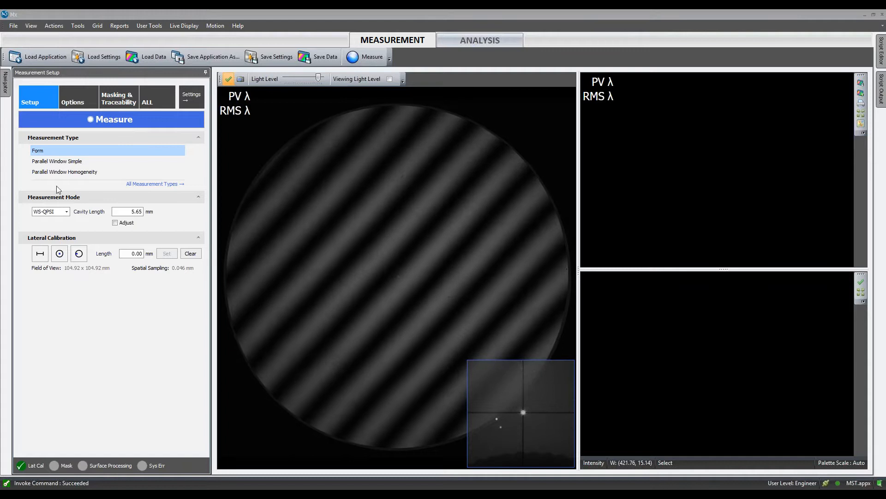
left_click(64, 214)
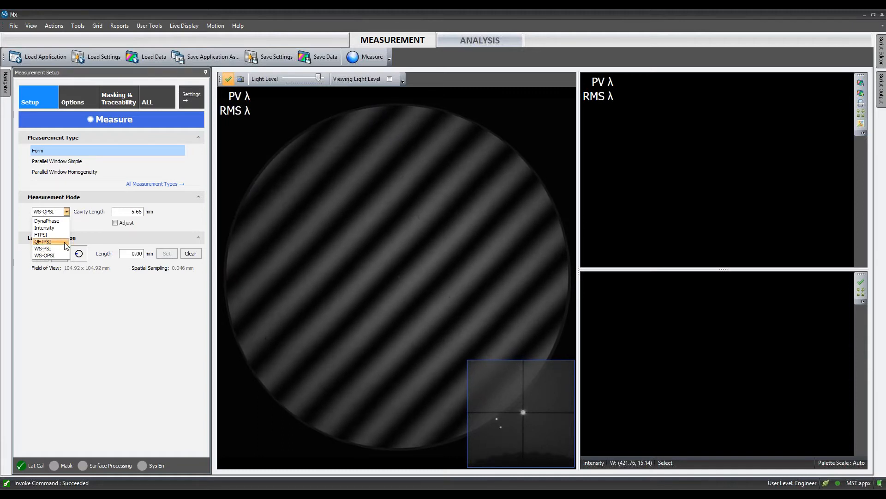
left_click(59, 256)
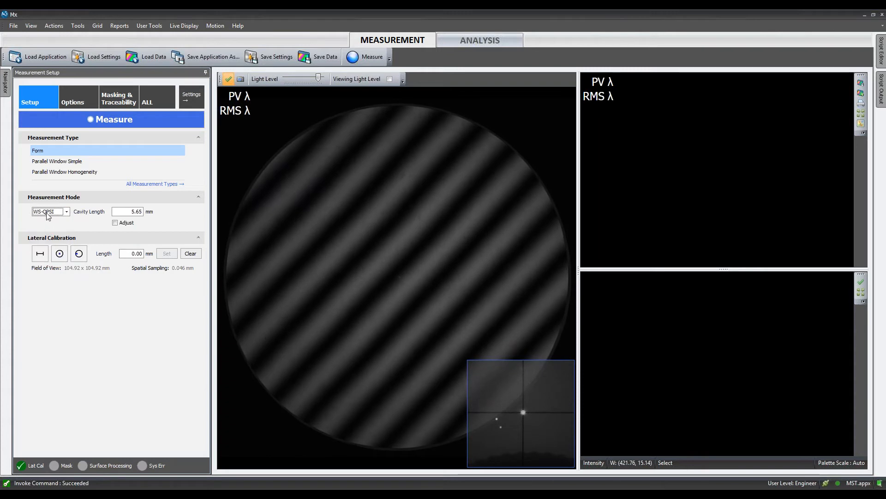
key("Tab")
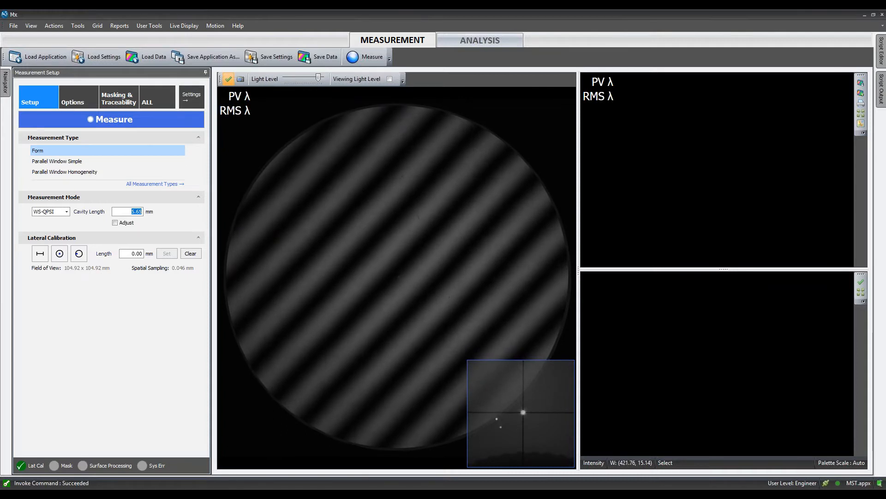
type("30")
left_click(130, 222)
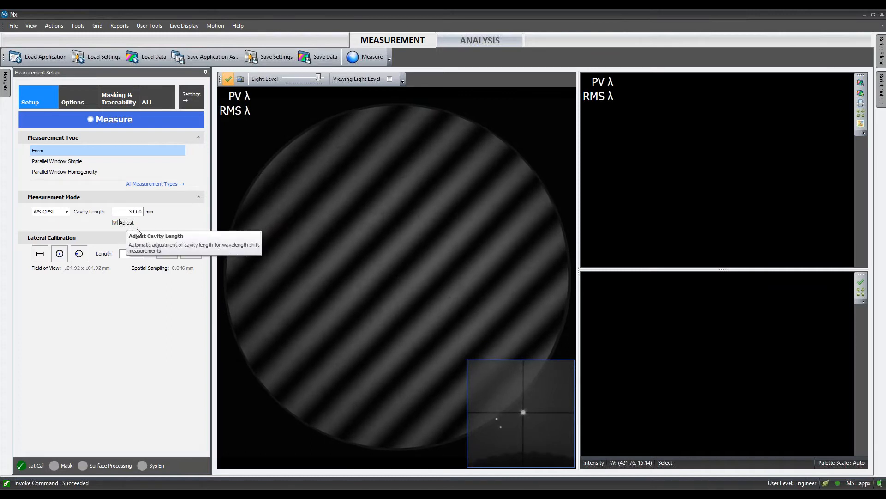
- Calibrate the lateral scale with an edge-to-edge circle fitted around the full aperture, using a diameter of 101.6 mm
left_click(400, 275)
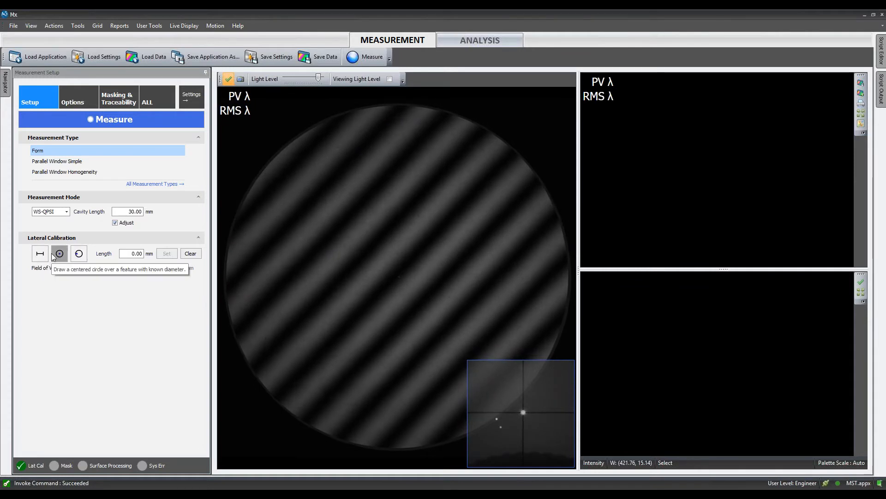
left_click(78, 255)
left_click_drag(231, 253, 574, 312)
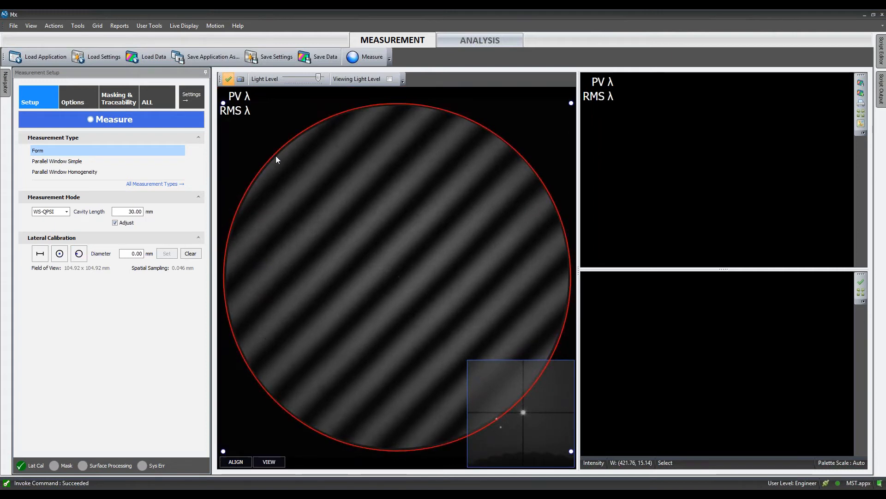
left_click(139, 254)
type("101.6")
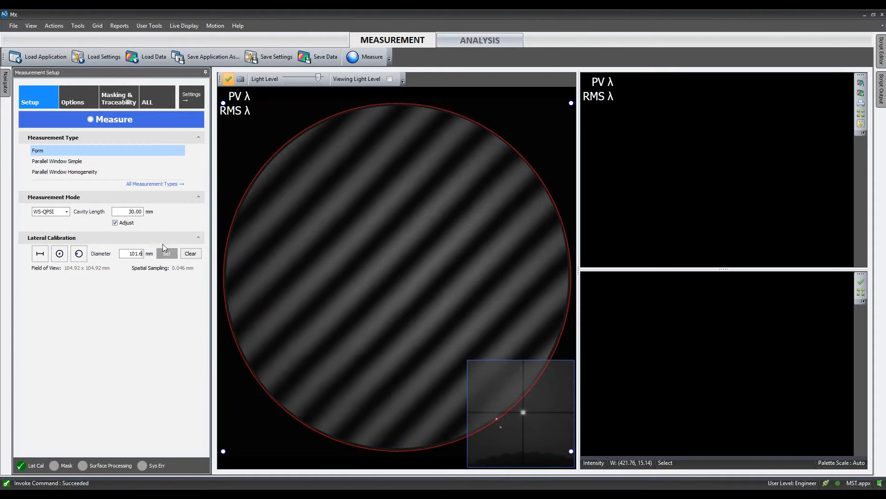
left_click(167, 253)
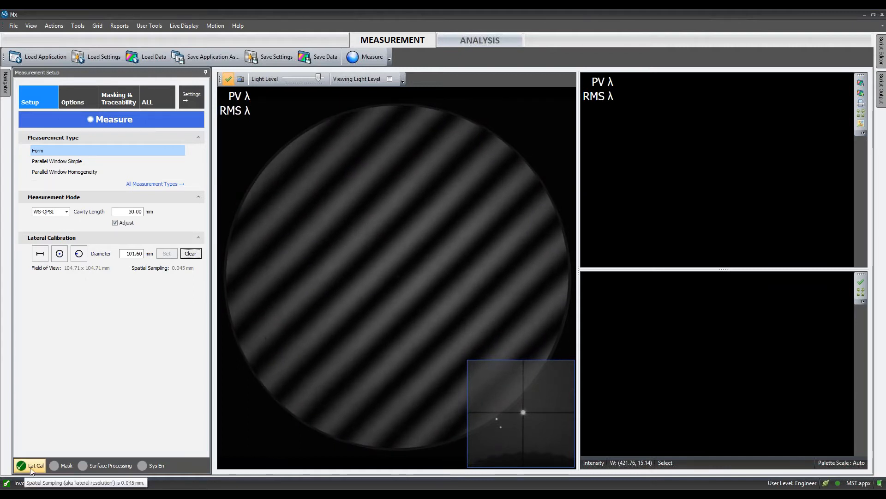
- In the measurement options, raise the manual light level to about 99.1% and set the camera shutter to 5%
left_click(80, 92)
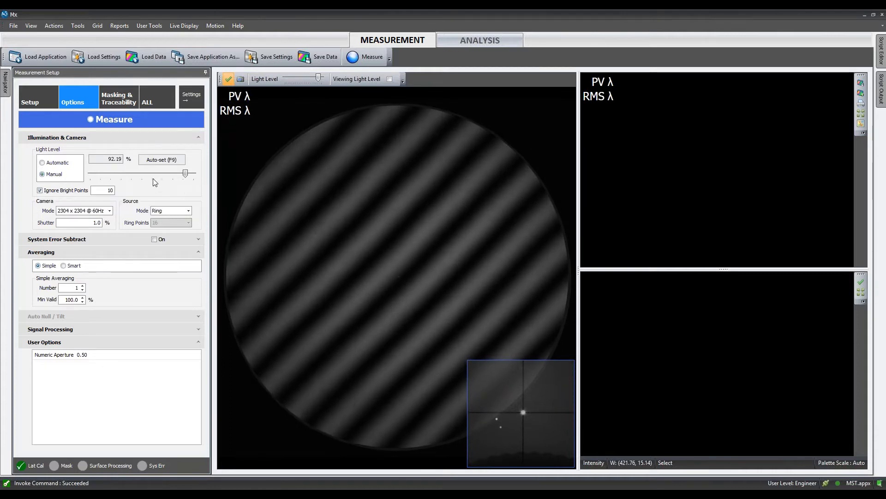
mouse_move(185, 173)
left_mouse_down()
mouse_move(129, 178)
mouse_move(193, 175)
left_mouse_up()
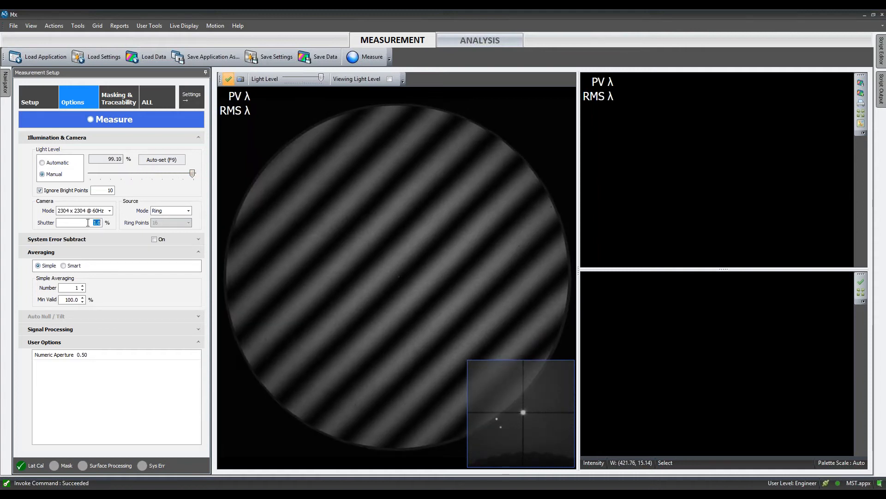
type("5")
key("Return")
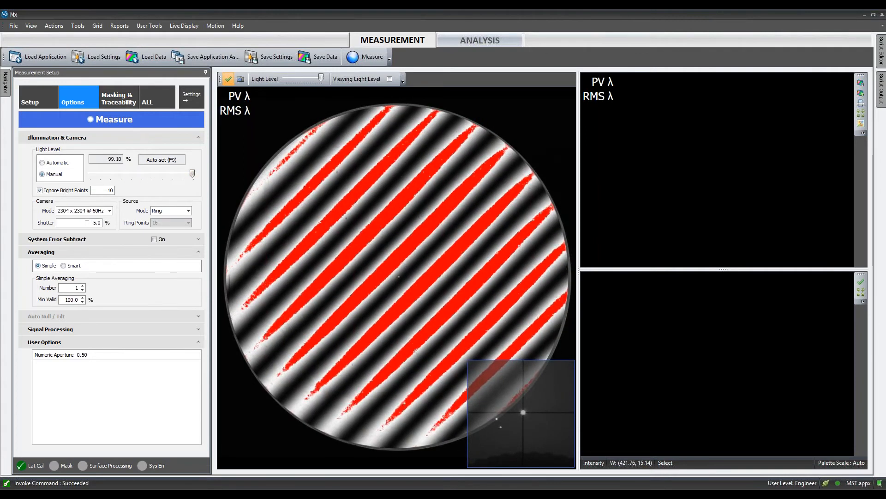
- Auto-set the light level and switch light level control to Automatic
left_click(161, 159)
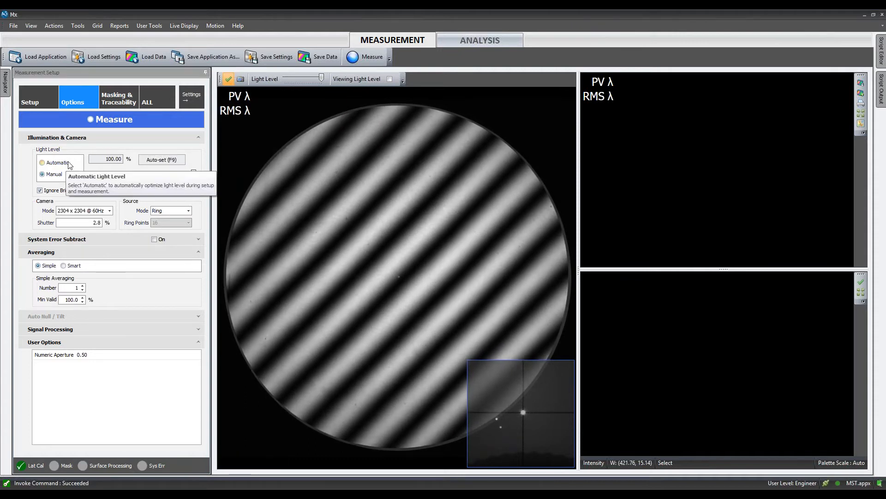
left_click(44, 162)
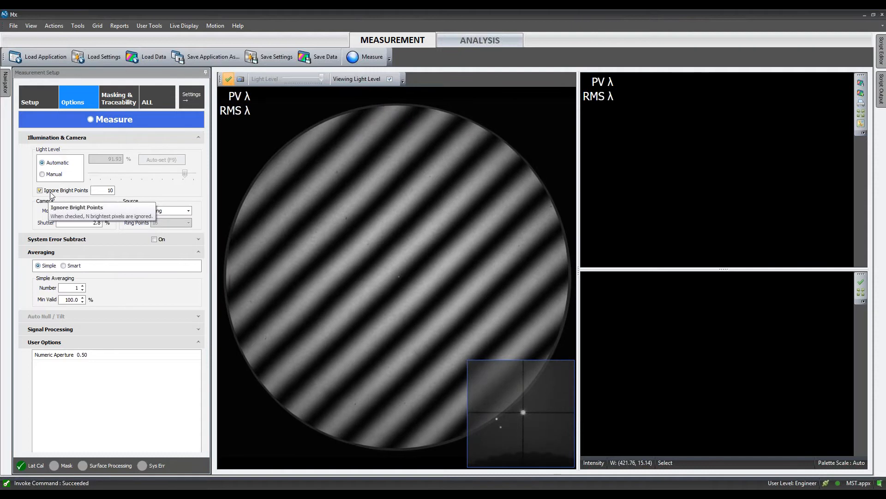
- Inspect the bright spot in the live fringe image and set the number of ignored bright points to 1000
scroll(405, 278, "up", 3)
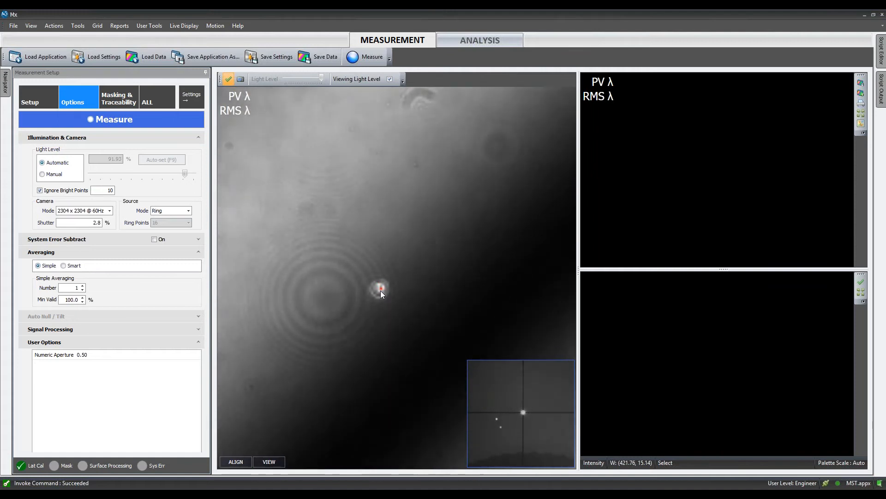
right_click(390, 223)
left_click(400, 246)
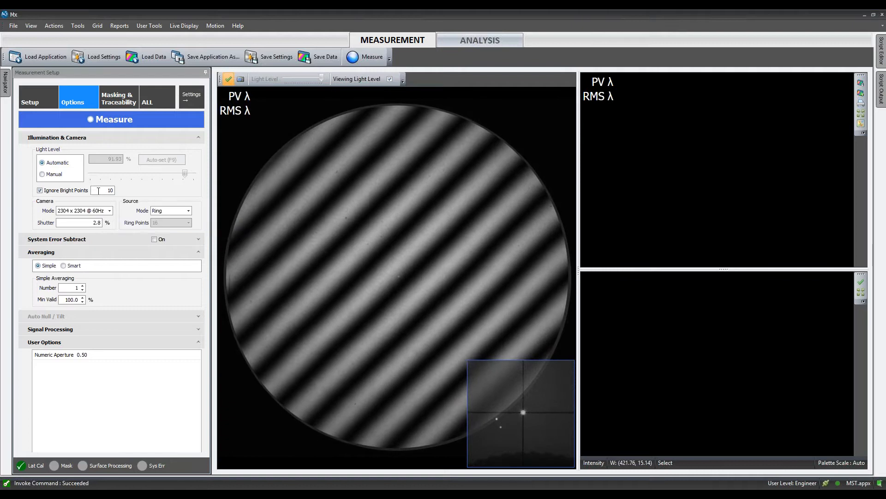
key("BackSpace")
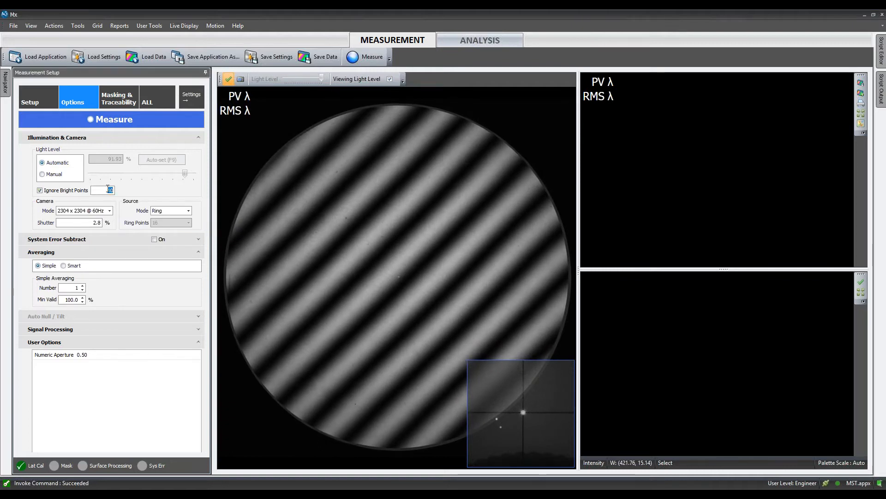
type("000")
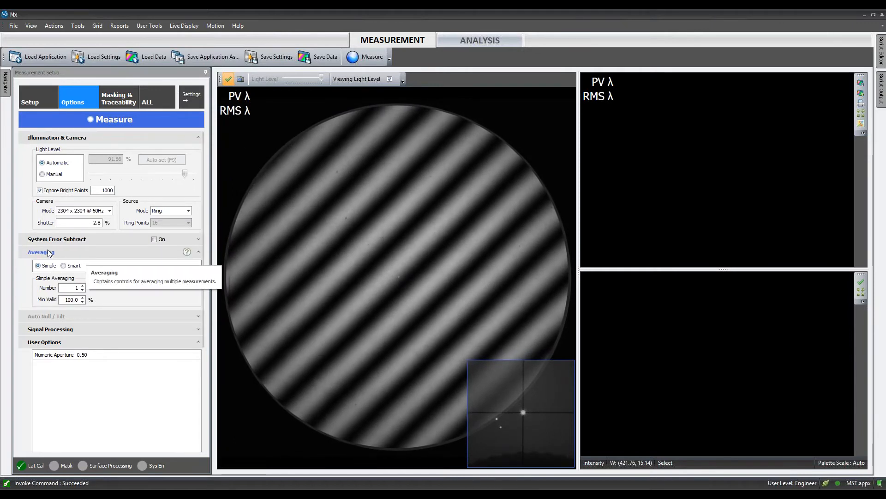
left_click(74, 329)
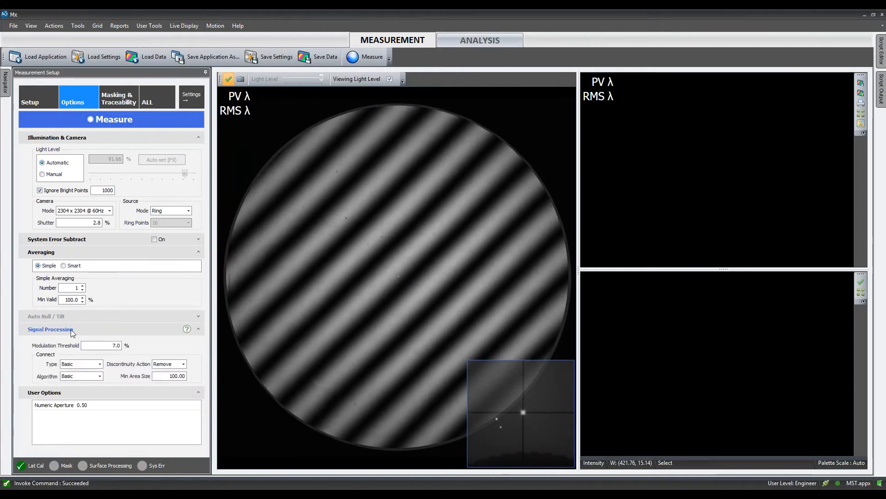
left_click(86, 330)
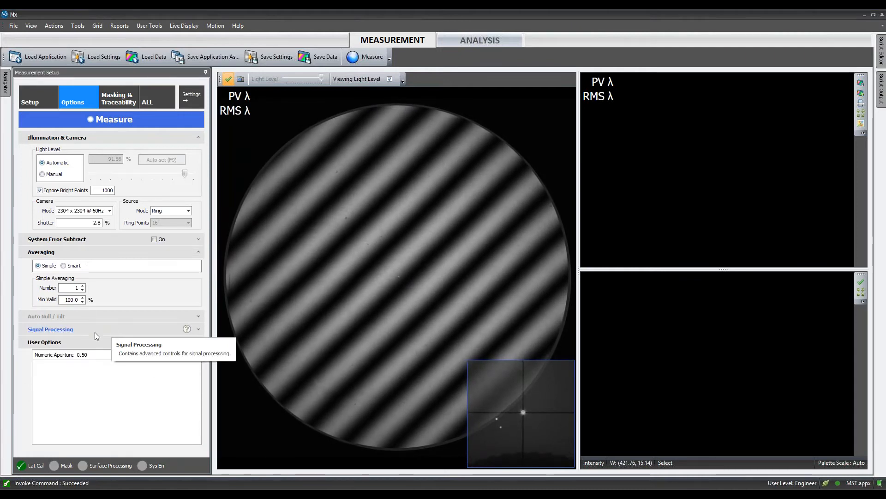
- Enable System Error Subtract and load hdmst.datx from the USB drive as the system error file
left_click(199, 239)
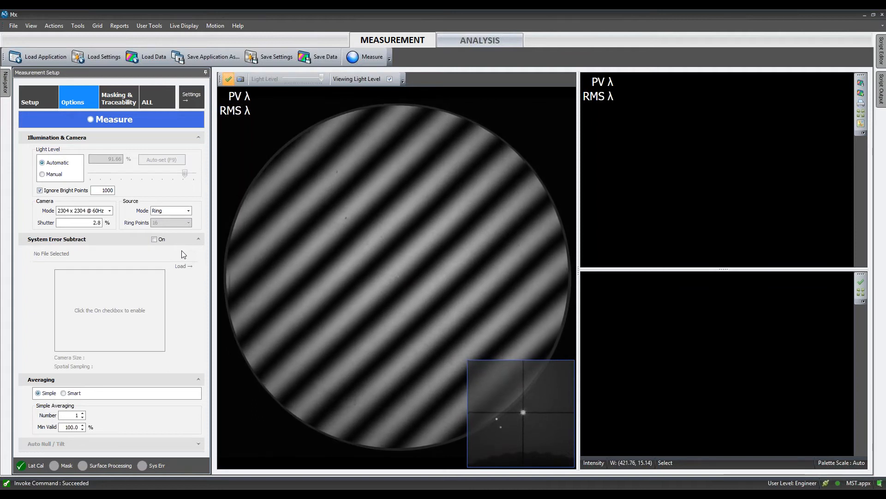
left_click(157, 239)
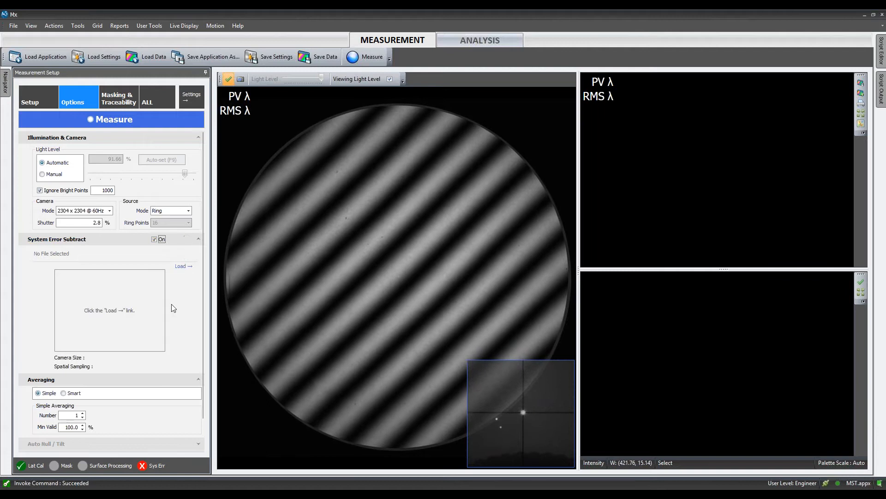
left_click(180, 266)
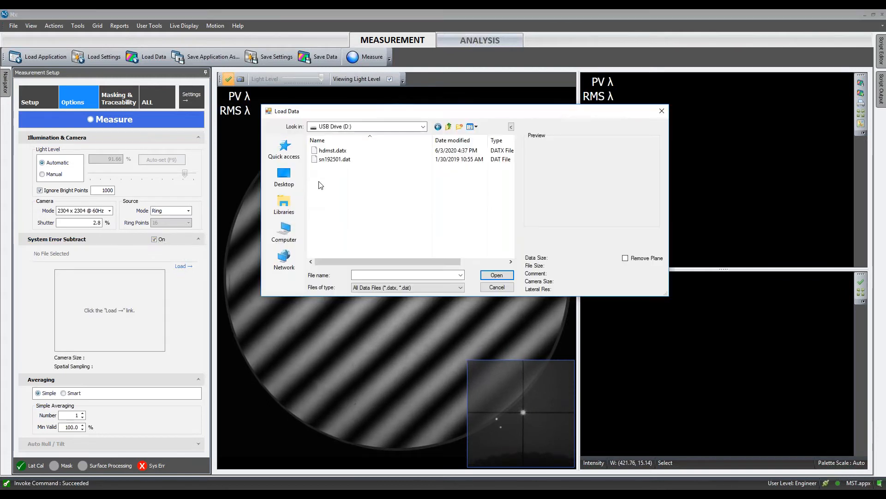
left_click(333, 152)
left_click(489, 276)
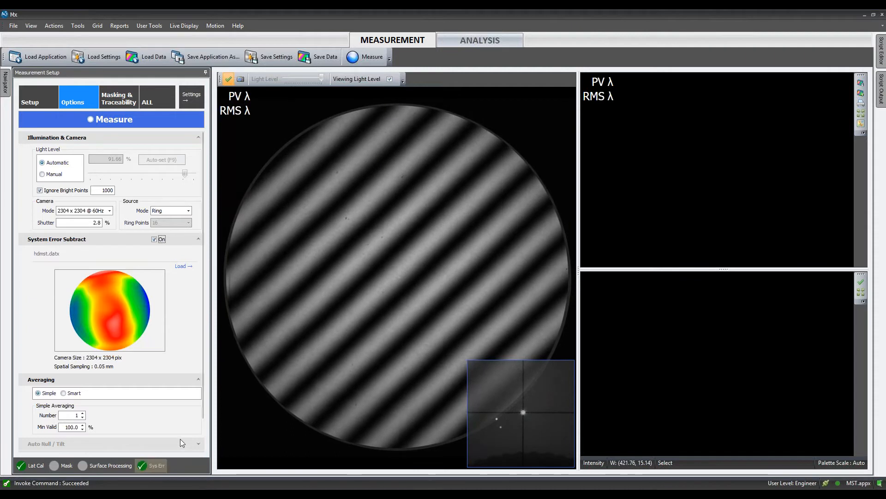
left_click(198, 239)
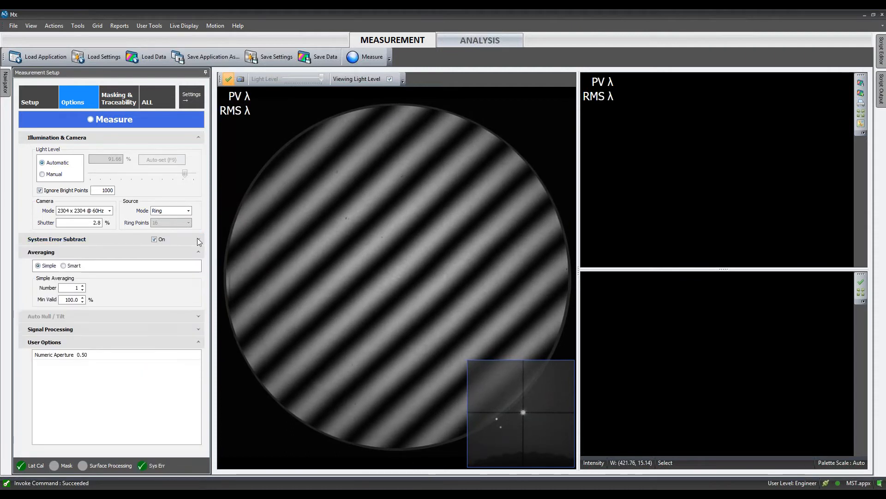
- Draw a circular surface mask about 48 mm in diameter and move it to the centre of the aperture
left_click(122, 95)
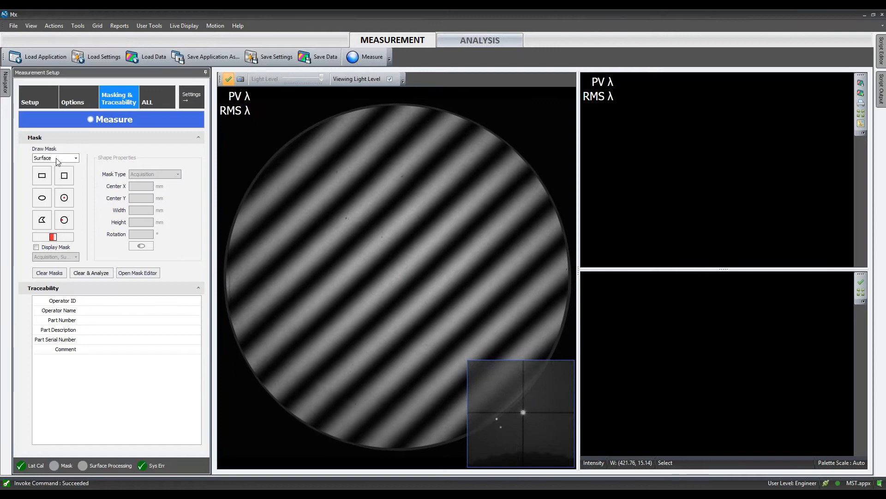
left_click(64, 220)
left_click_drag(289, 179, 428, 310)
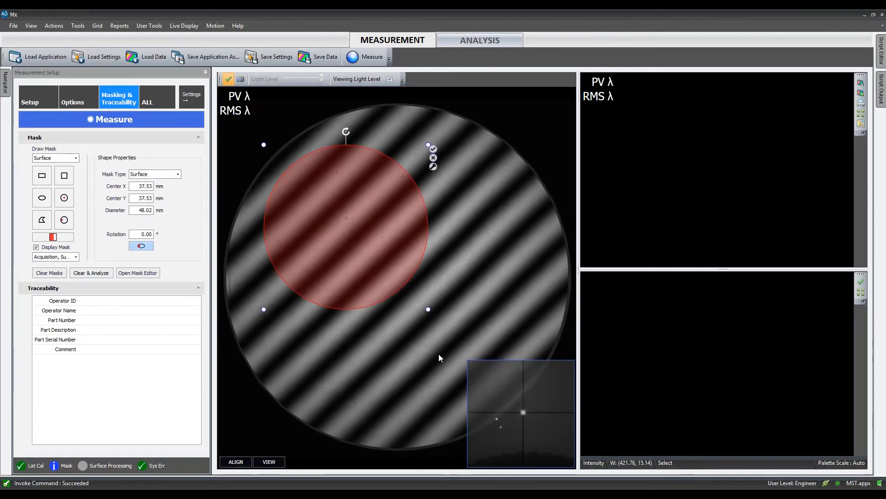
left_click_drag(378, 206, 408, 277)
- Change the circular mask's type to Acquisition and back to Surface
left_click(178, 174)
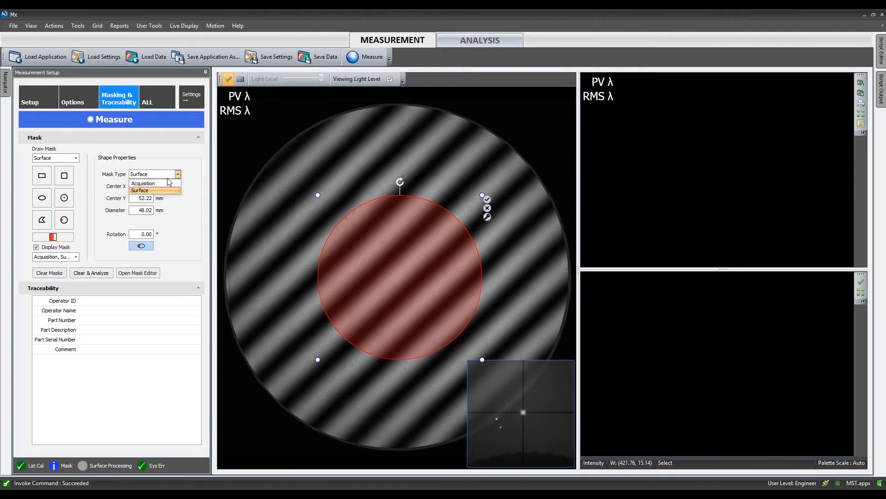
left_click(146, 186)
left_click(159, 174)
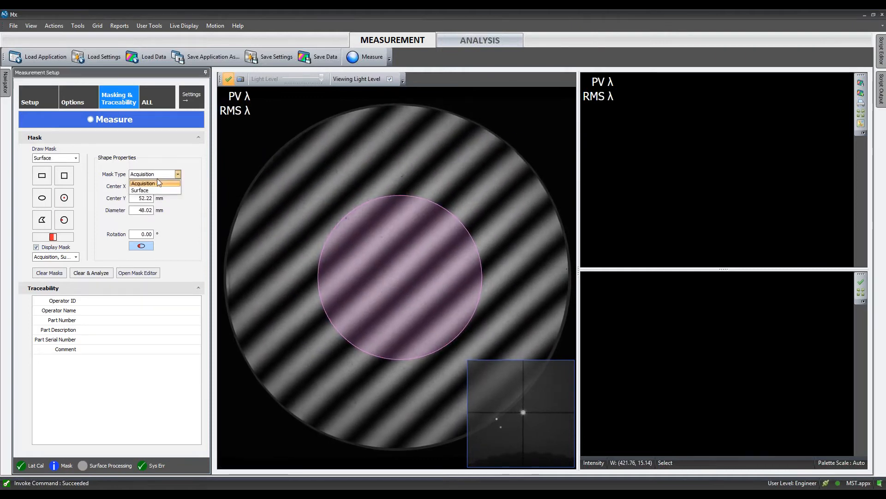
left_click(159, 187)
- Toggle the mask background fill on and off, and delete the central circular mask
left_click(52, 237)
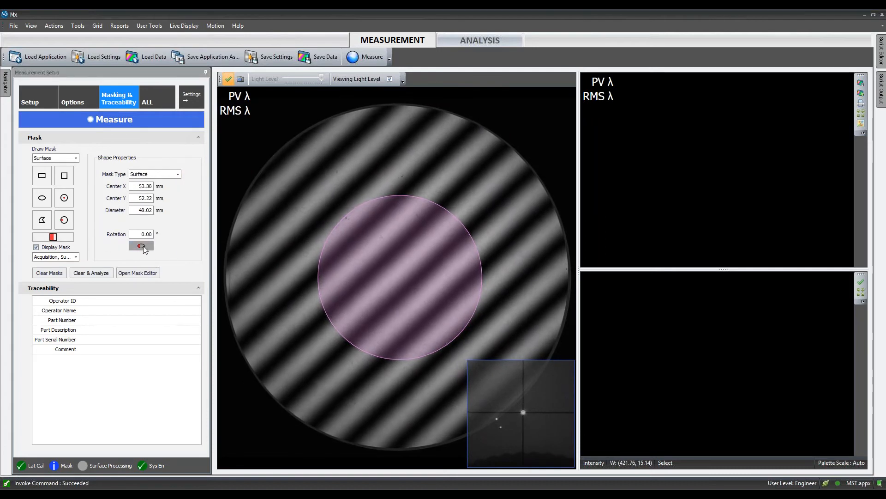
left_click(141, 246)
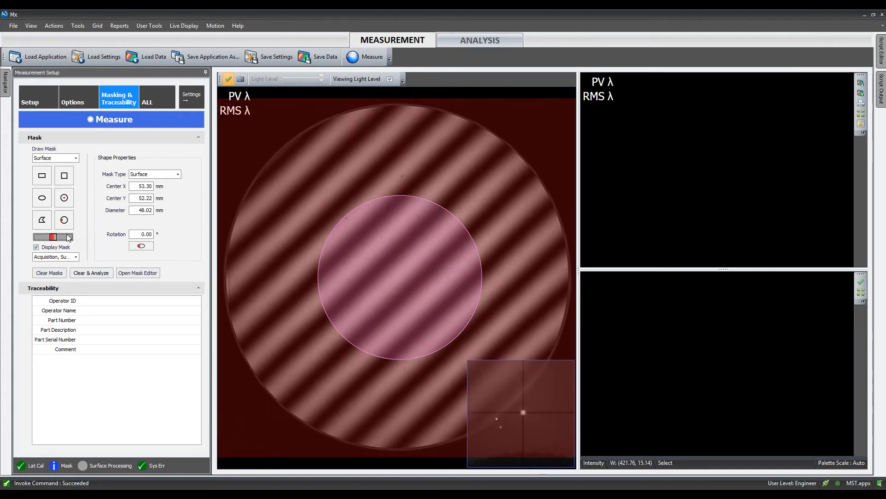
left_click(141, 247)
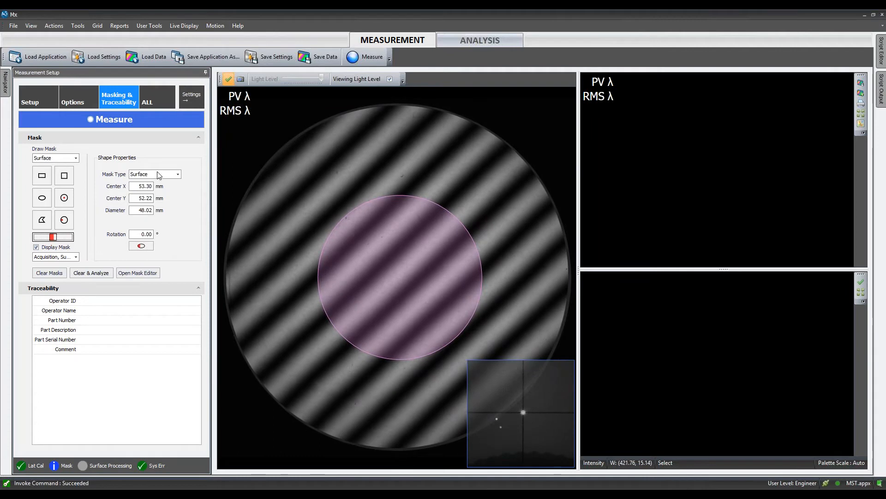
left_click(365, 244)
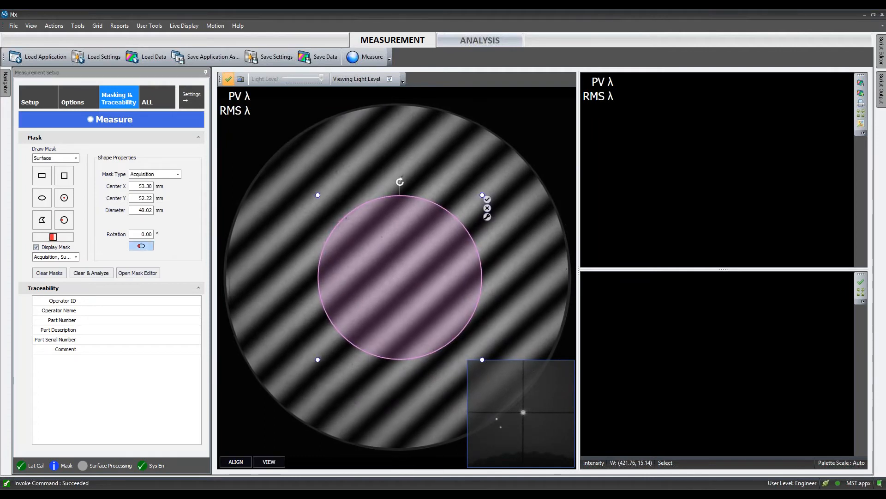
key("Delete")
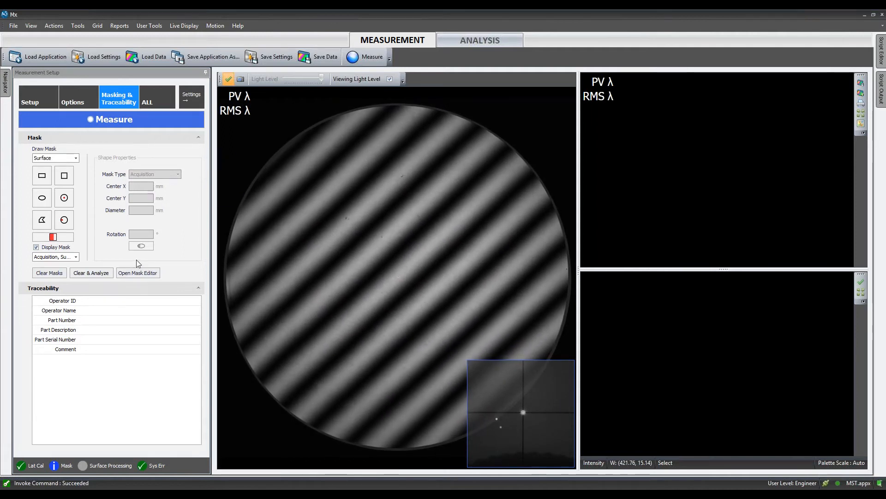
- Open the Mask Editor to view its drawing area and shape properties, and close it
left_click(156, 275)
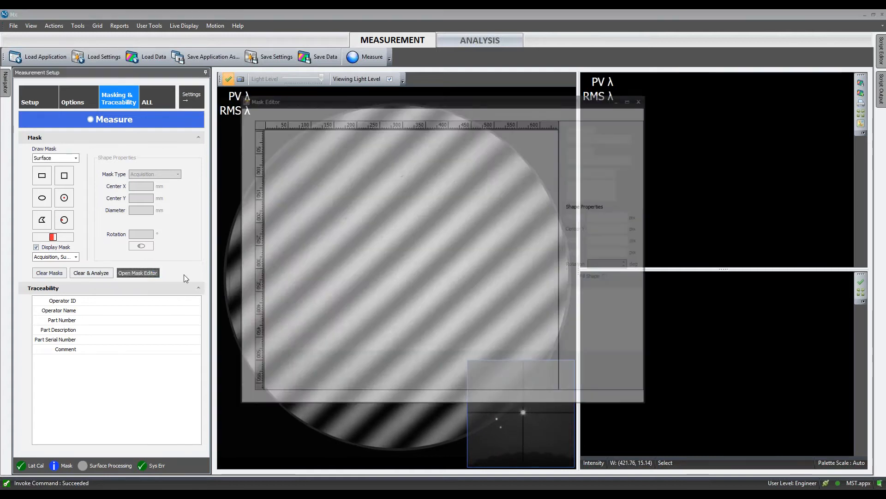
left_click(643, 98)
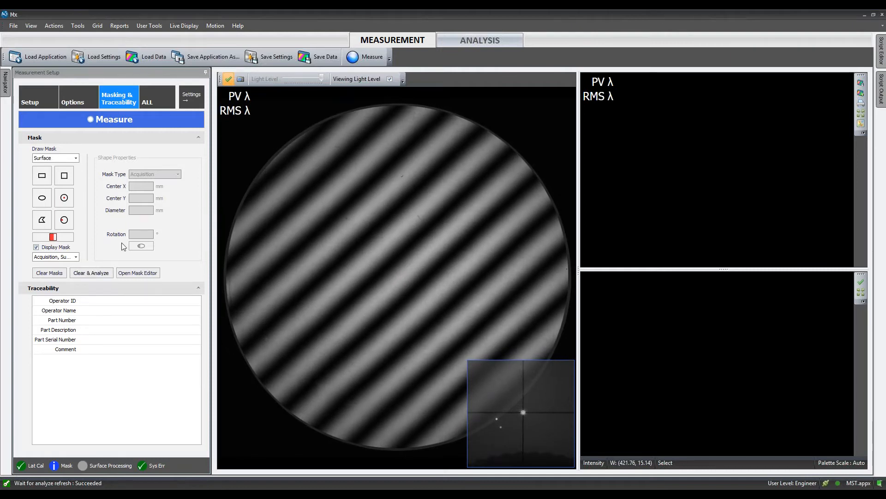
- Run the form measurement and tilt the resulting surface map into a 3D view
left_click(40, 95)
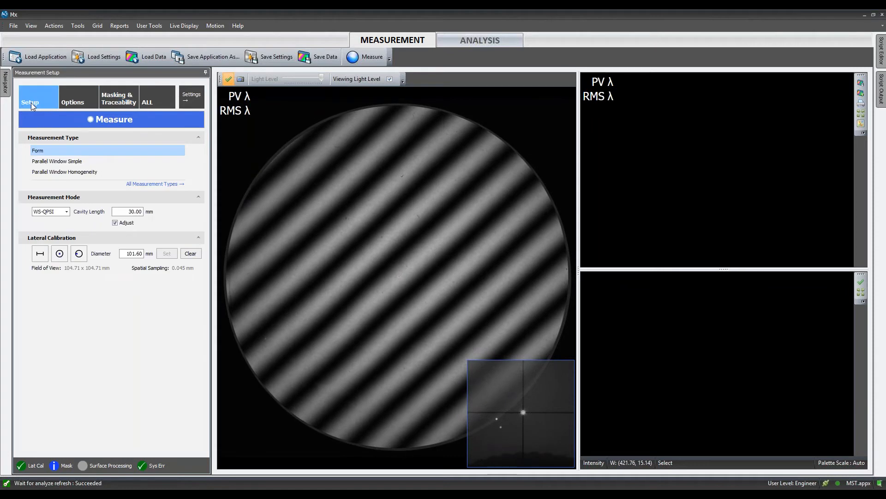
left_click(113, 121)
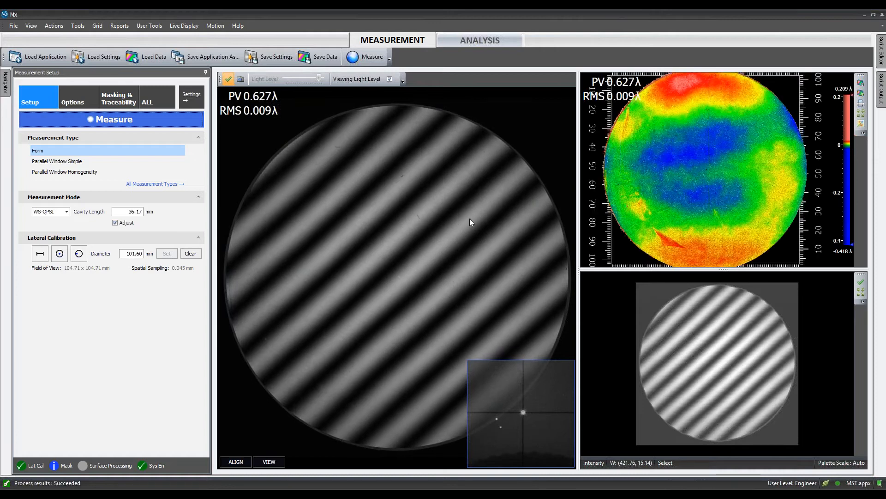
left_click_drag(716, 194, 721, 185)
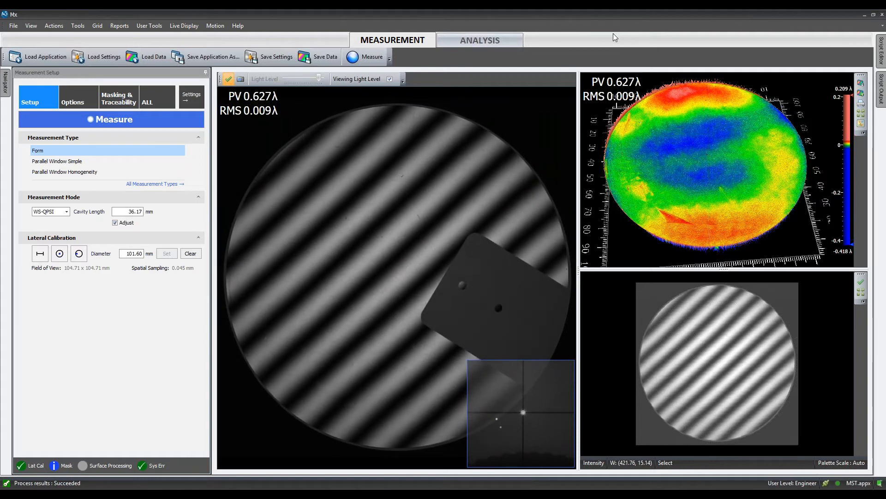
- Enable Auto Aperture in the Surface Processing sequence and restore the live display to its full view
scroll(419, 306, "up", 5)
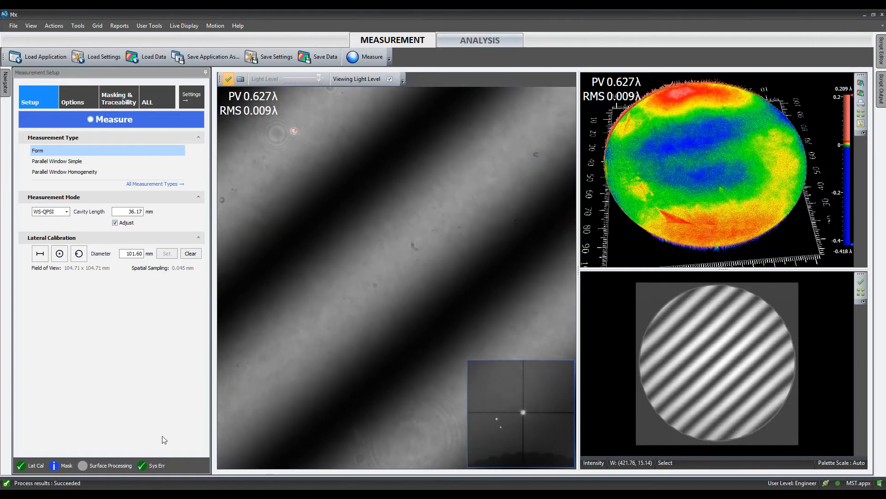
left_click(109, 466)
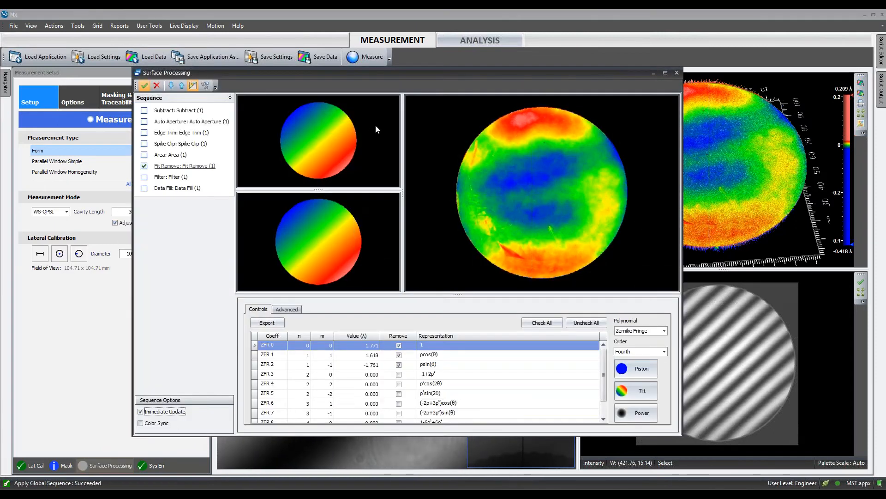
left_click(201, 124)
left_click(144, 122)
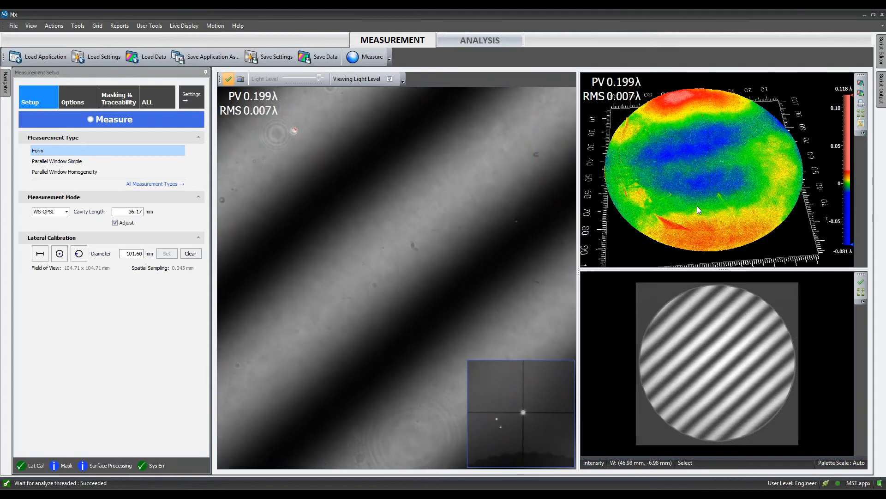
right_click(407, 292)
left_click(408, 296)
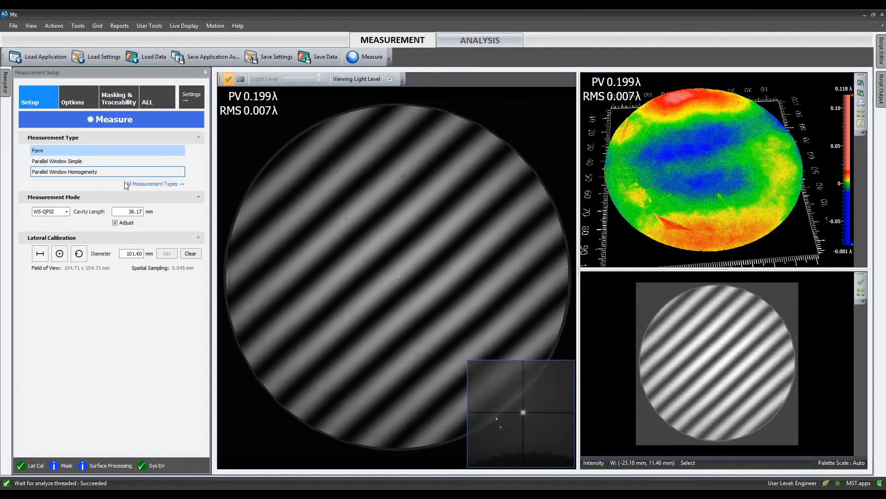
- Switch the measurement type to Angles and set the angles setup to Prism Internal Single Pass
left_click(157, 184)
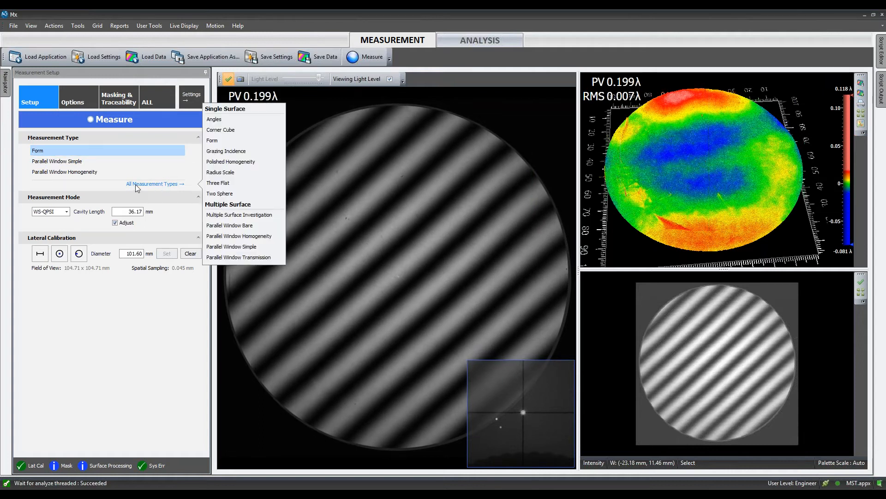
left_click(226, 120)
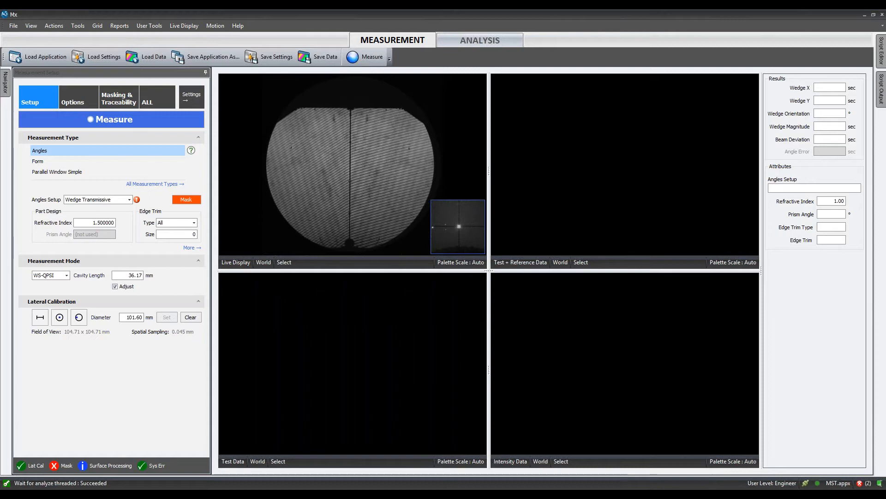
scroll(377, 159, "up", 5)
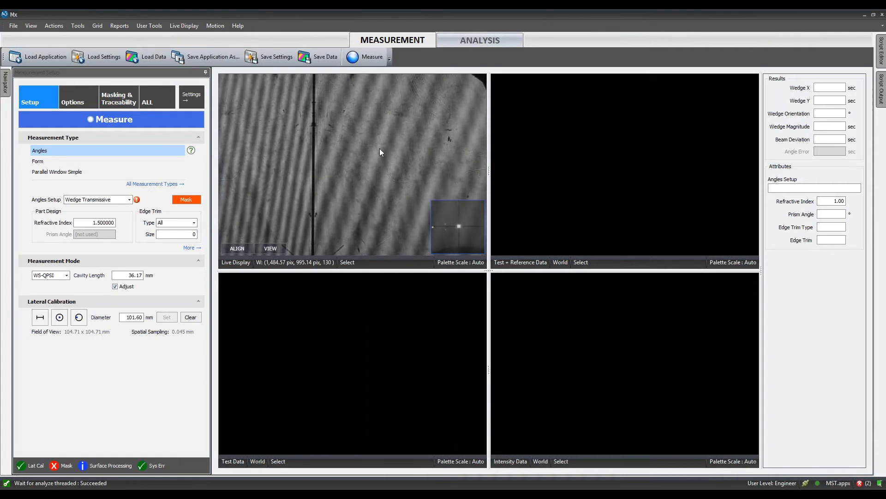
right_click(379, 148)
left_click(408, 154)
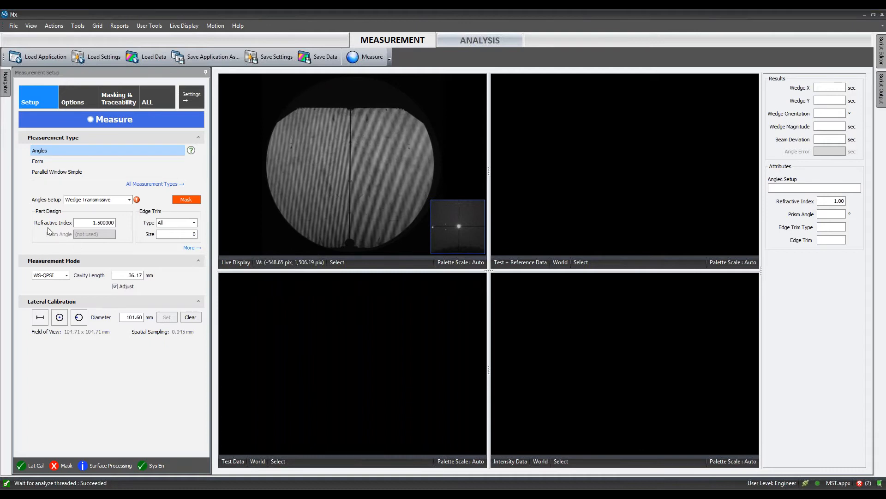
left_click(100, 200)
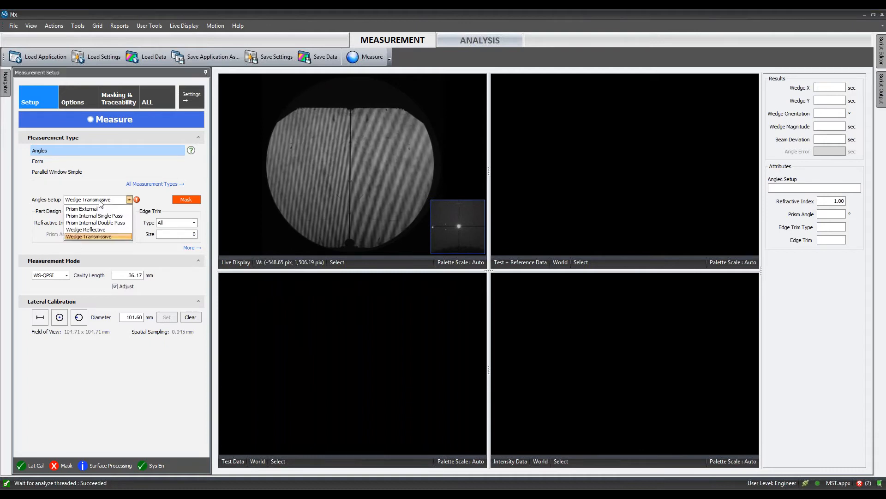
left_click(118, 215)
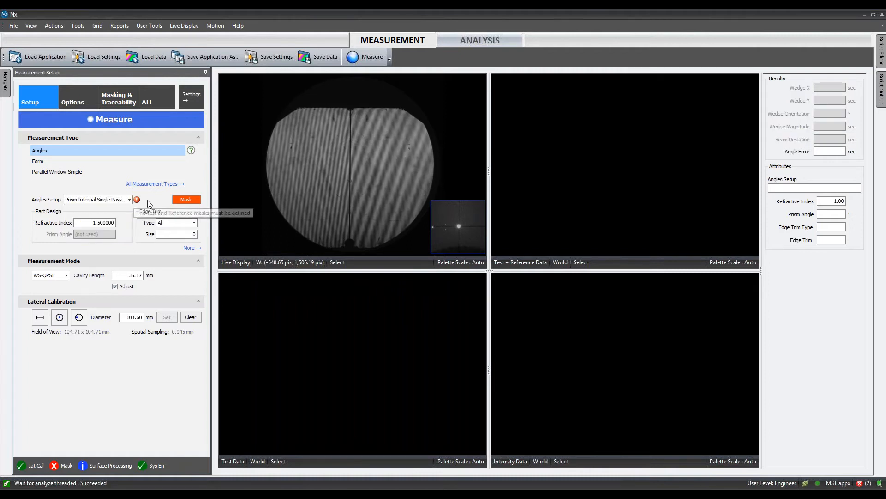
- Draw a rectangular Angles Reference Mask about 51 by 87 mm over the left half of the prism
mouse_move(137, 201)
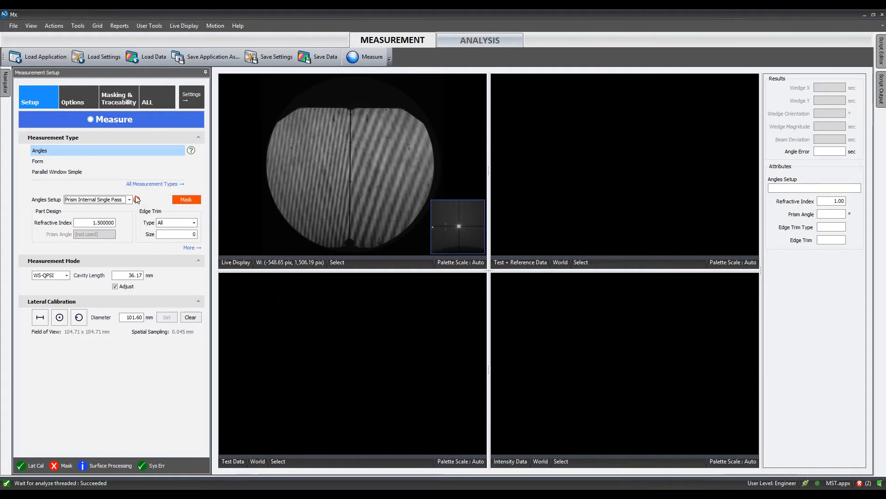
left_click(182, 203)
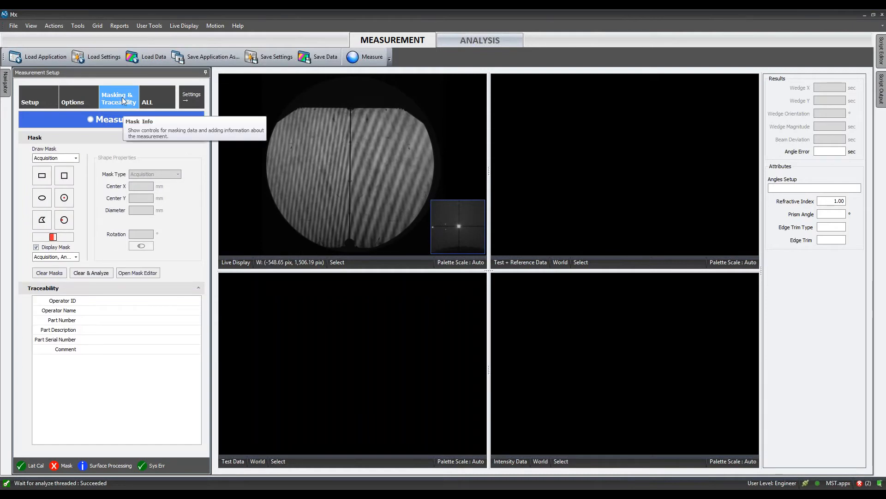
left_click(76, 158)
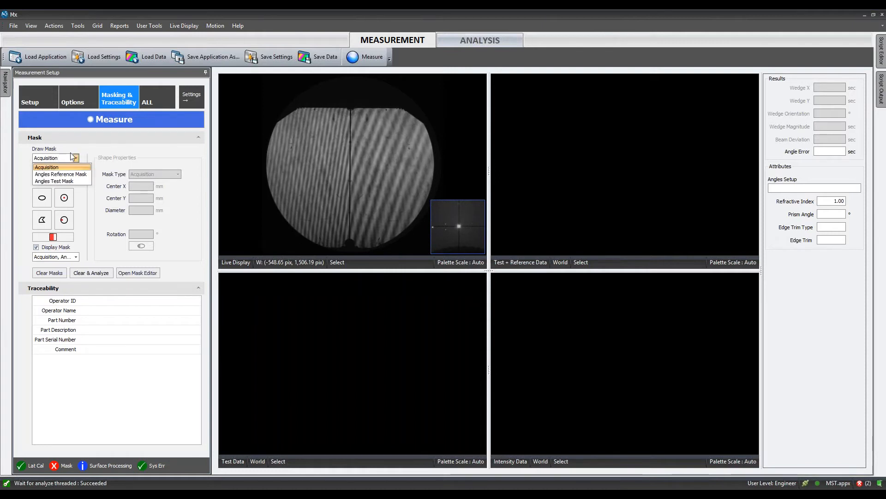
left_click(84, 175)
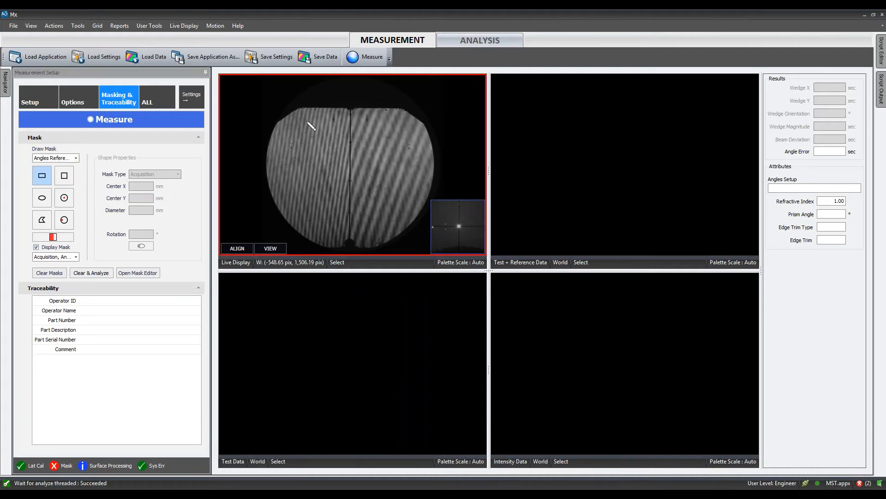
left_click_drag(262, 100, 348, 250)
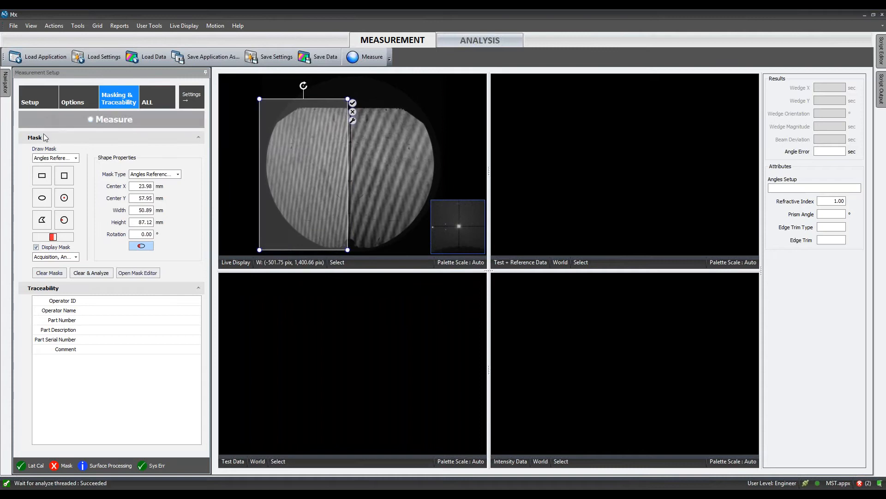
- Draw a rectangular Angles Test Mask about 49 by 86 mm over the prism's right half and fine-tune its right edge
left_click(59, 159)
left_click(65, 182)
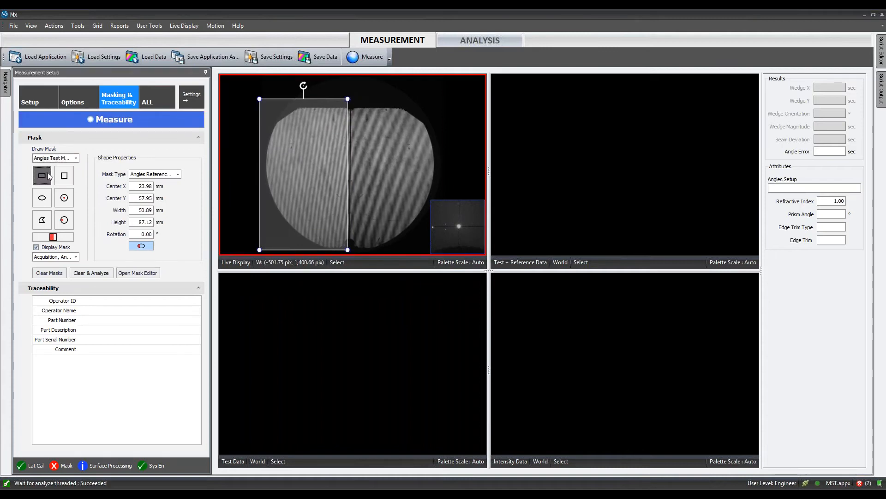
left_click_drag(354, 106, 438, 252)
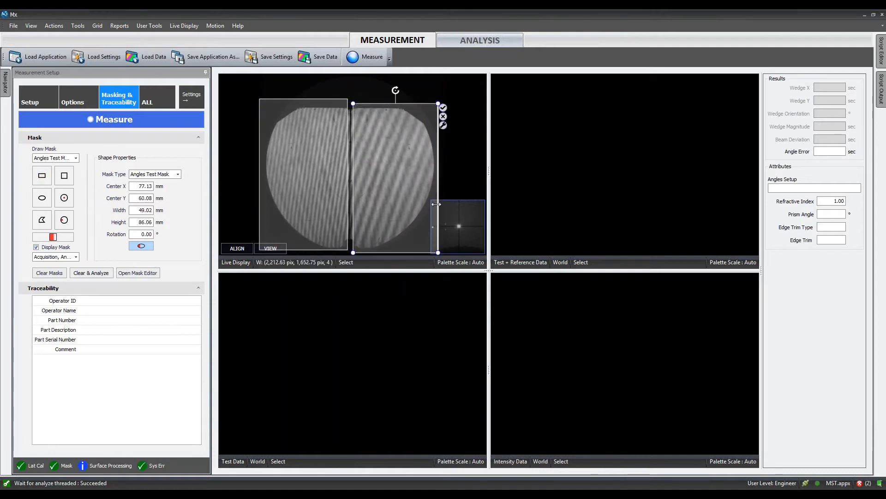
left_click_drag(436, 204, 437, 185)
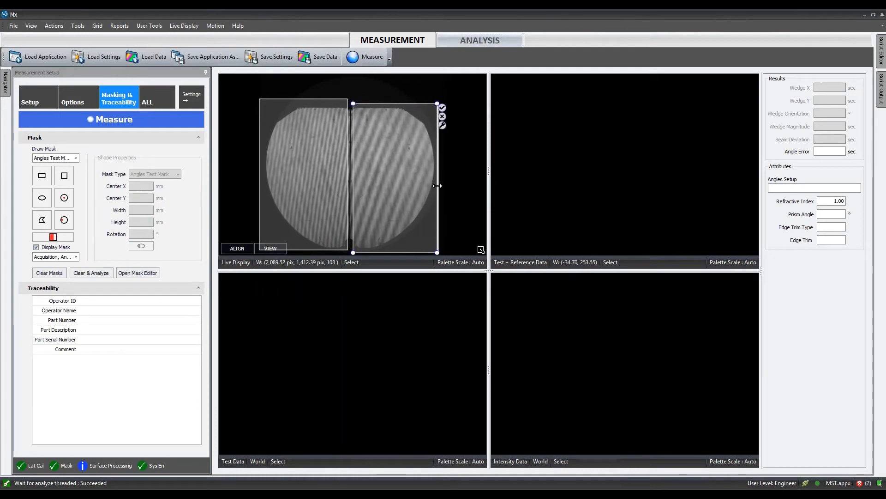
left_click(450, 210)
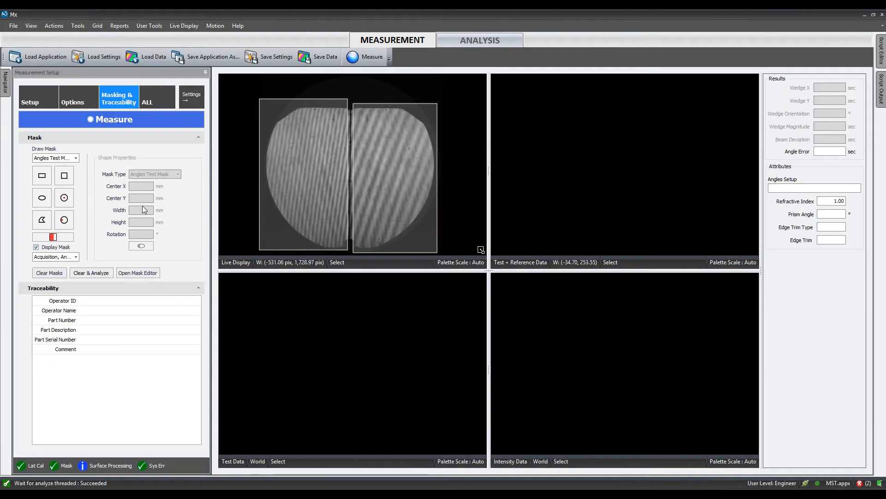
- Set the cavity length to 75 mm and run the prism angle measurement
left_click(48, 102)
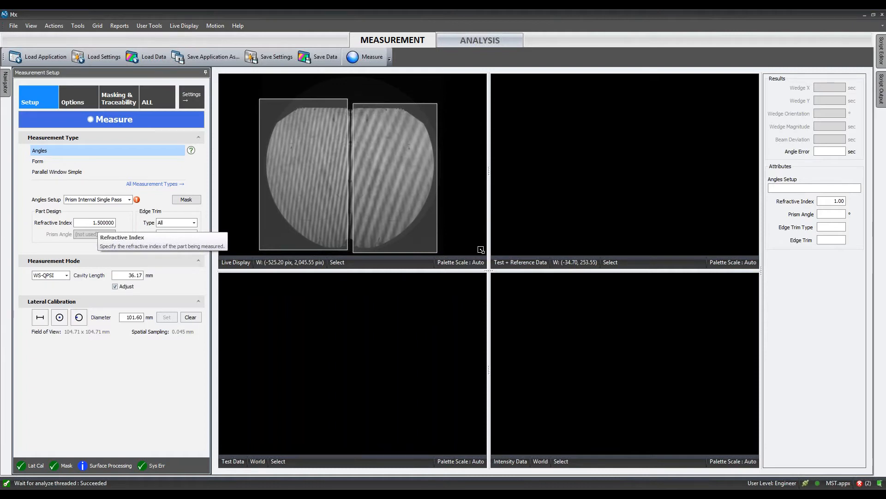
double_click(135, 275)
type("75.00")
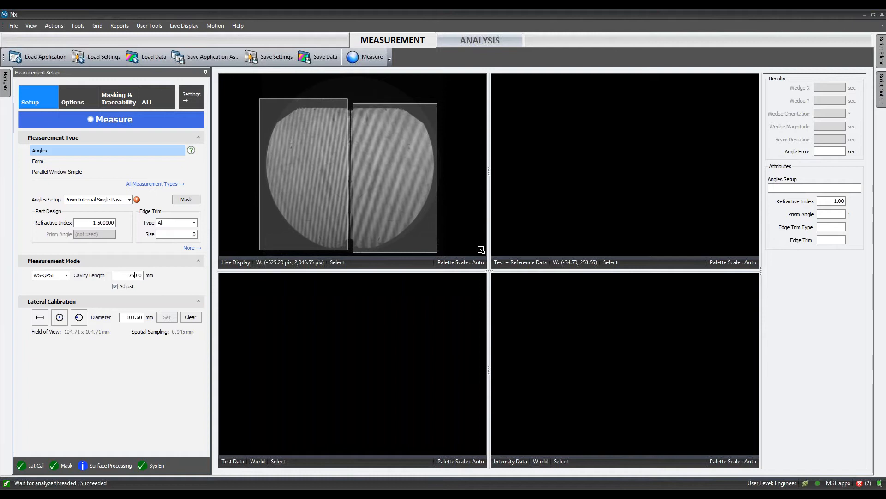
left_click(267, 364)
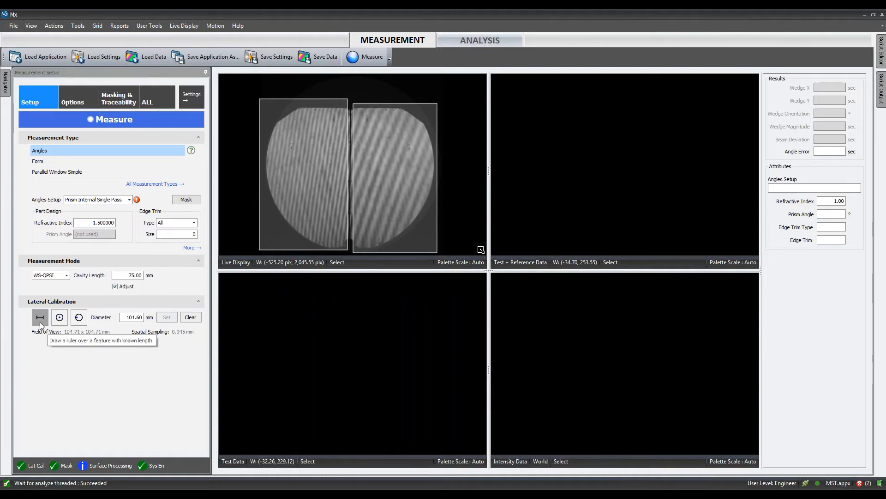
left_click(362, 57)
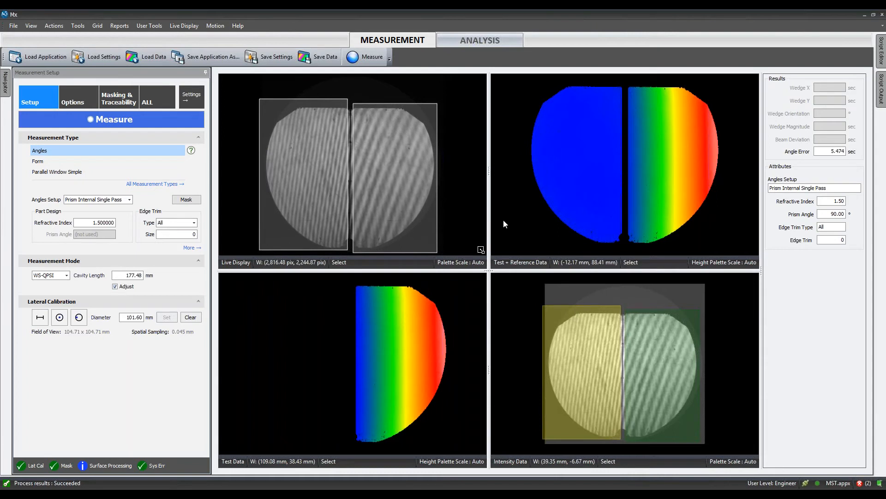
left_click(185, 27)
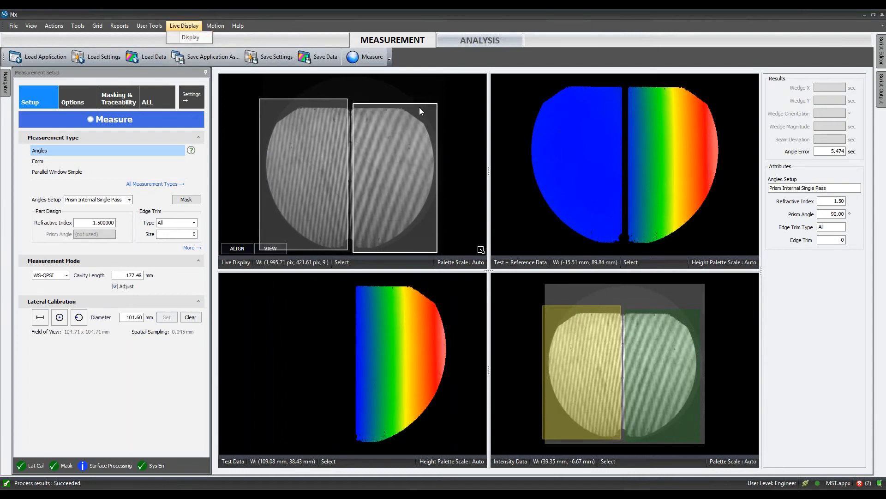
left_click(430, 96)
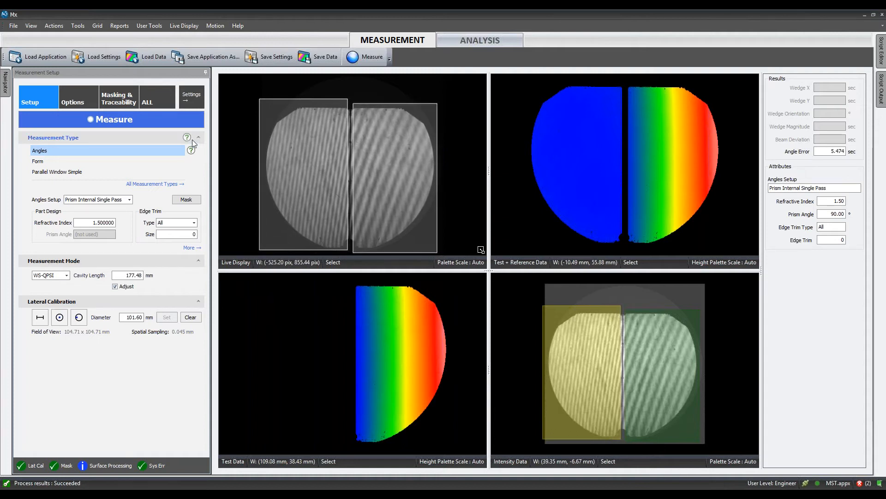
- Switch the measurement type to Radius Scale to view its settings, and return to Angles
left_click(179, 185)
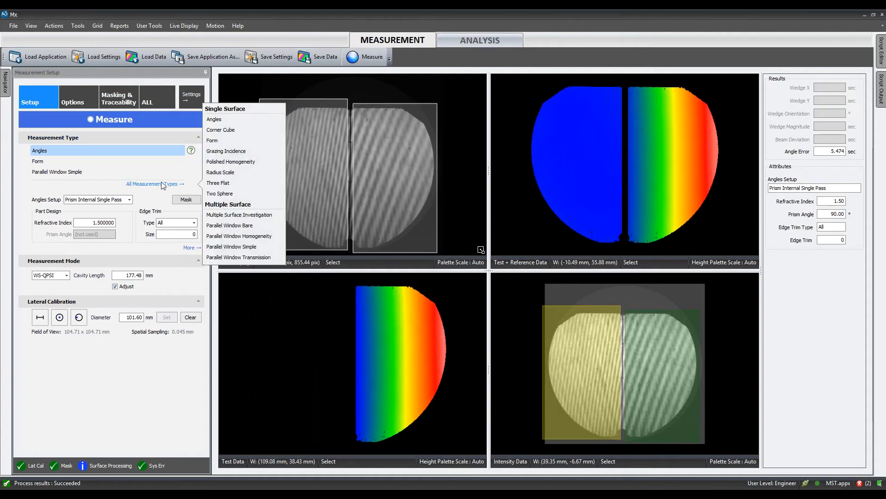
left_click(228, 173)
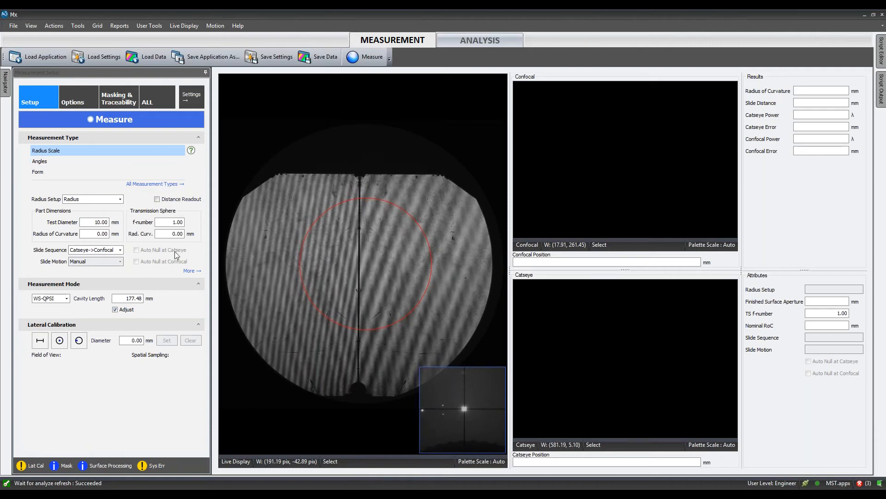
left_click(48, 161)
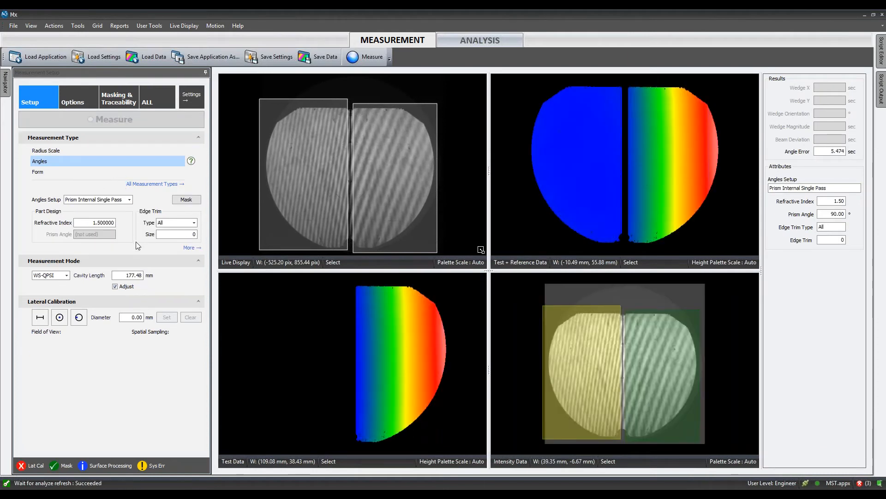
- Expand the additional Angles settings and switch the measurement type to Parallel Window Simple
left_click(197, 249)
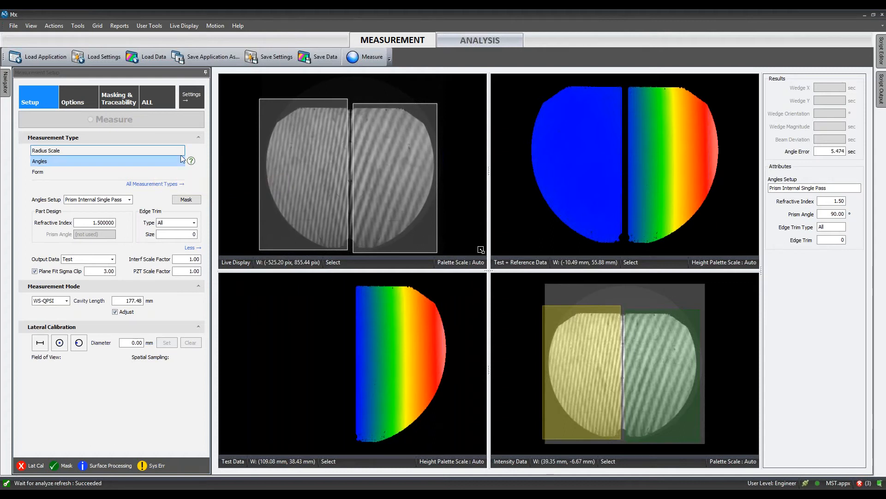
left_click(172, 185)
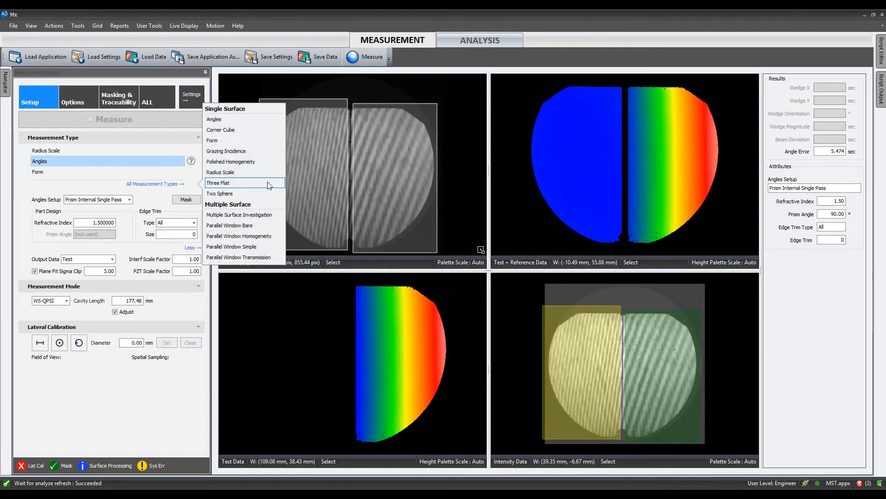
left_click(261, 248)
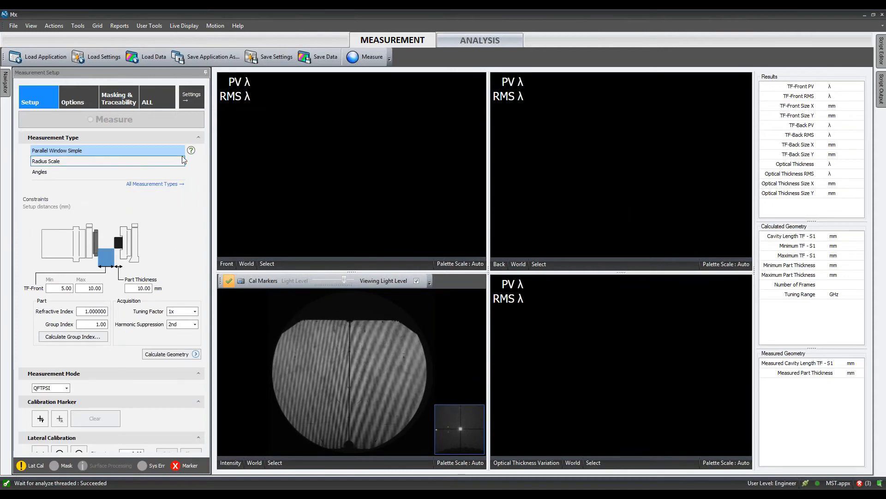
left_click(174, 186)
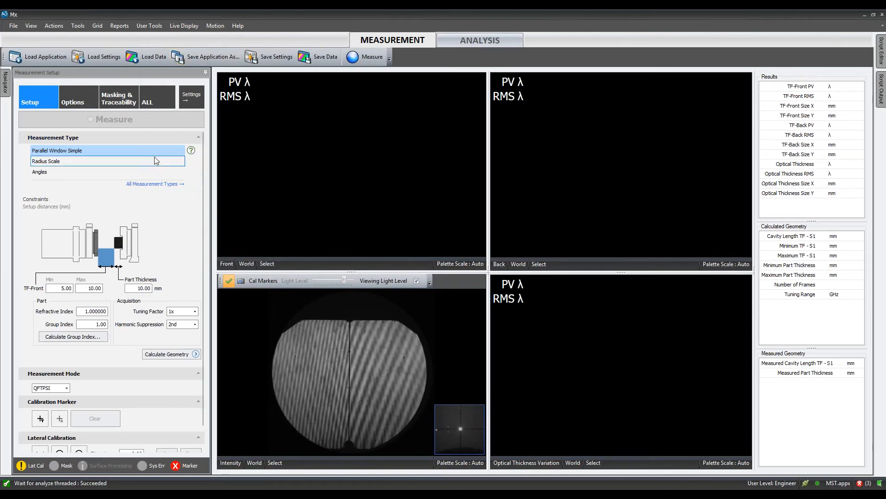
- Open the online help for the measurement type and consult the Parallel Window Bare and MST Guidelines pages
left_click(191, 152)
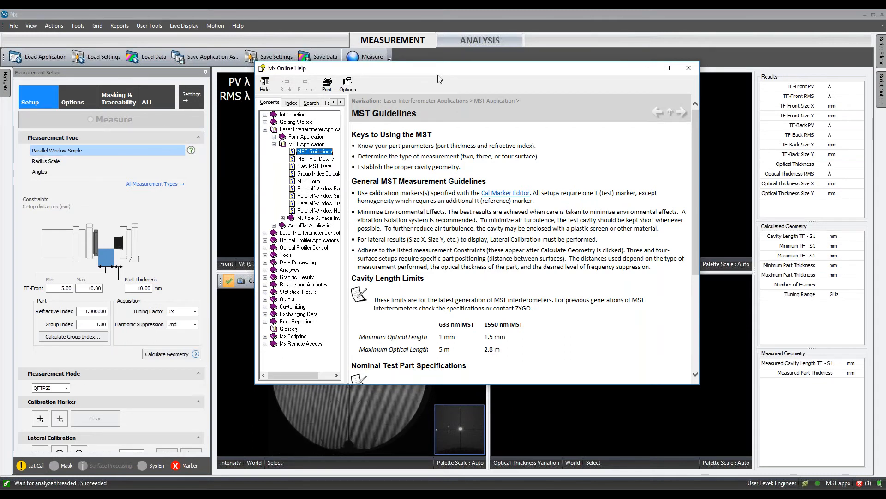
left_click(319, 196)
left_click(318, 188)
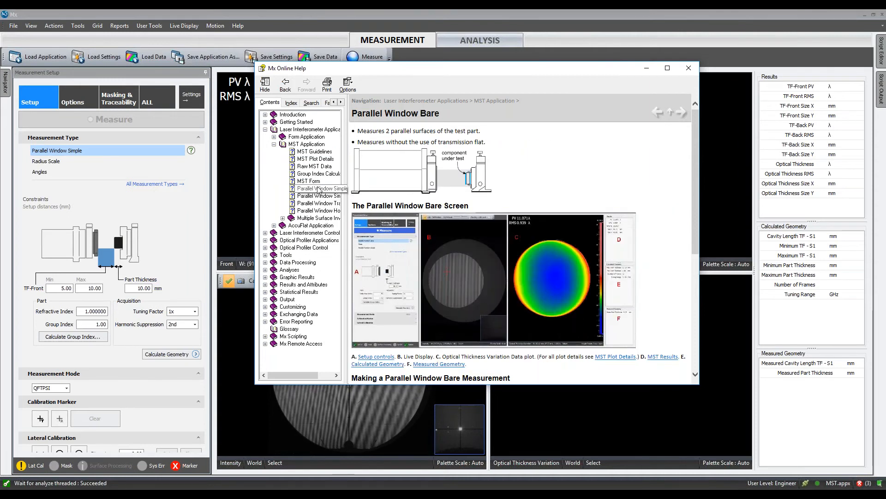
left_click(310, 152)
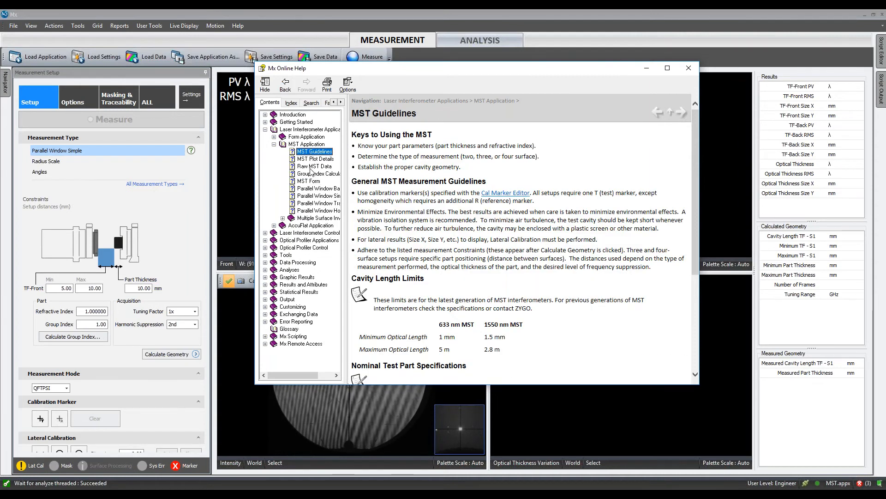
left_click(688, 67)
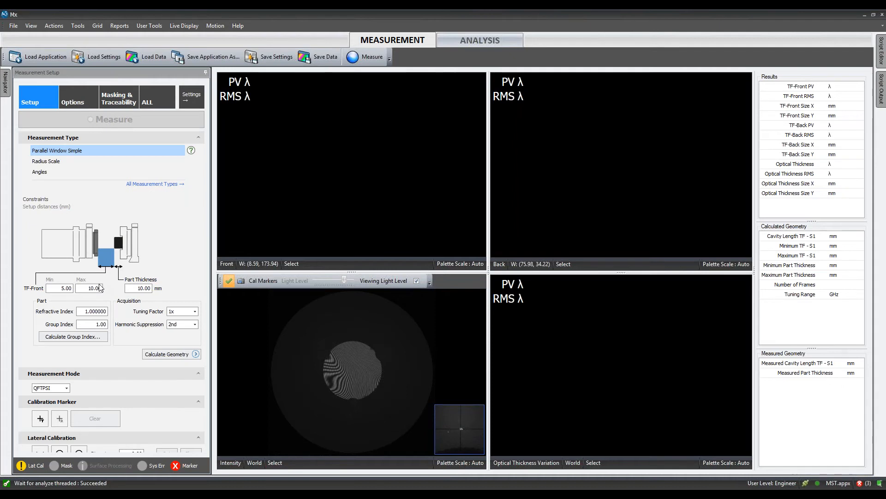
- Set the TF-Front distance limits to 20 mm minimum and 250 mm maximum and the part thickness to 1.70 mm
double_click(63, 288)
type("20")
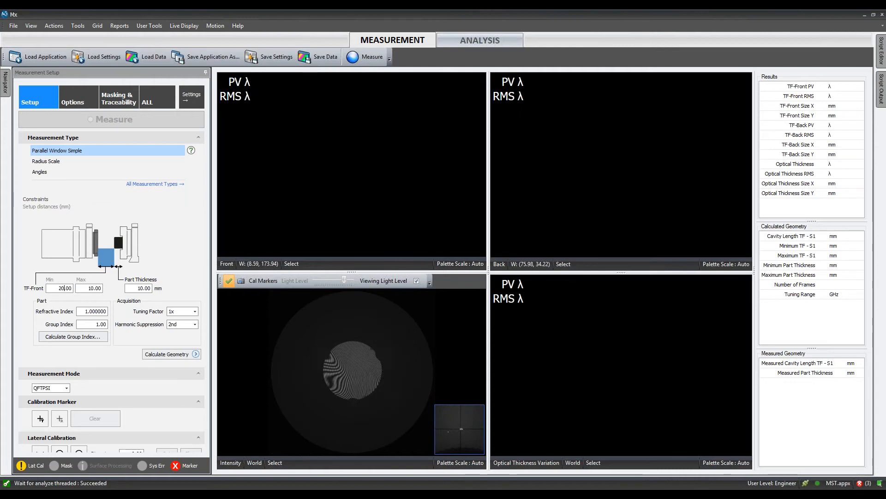
left_click(94, 290)
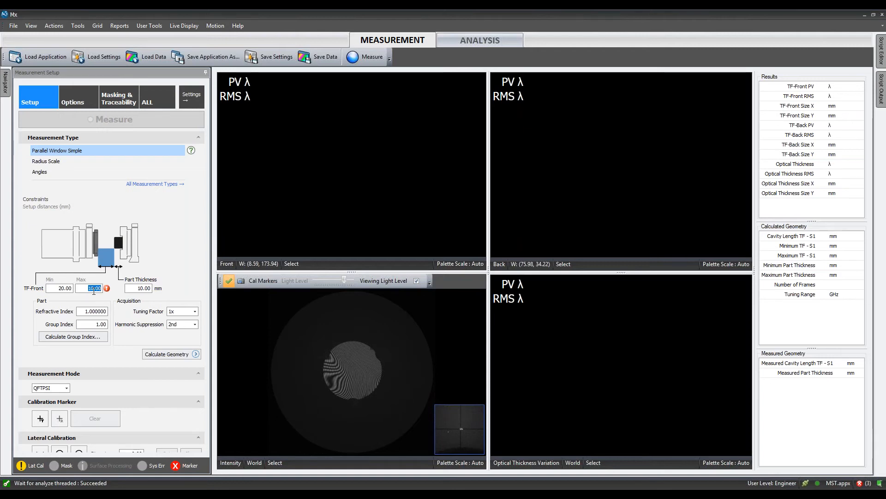
type("2.00")
double_click(144, 288)
type("1.")
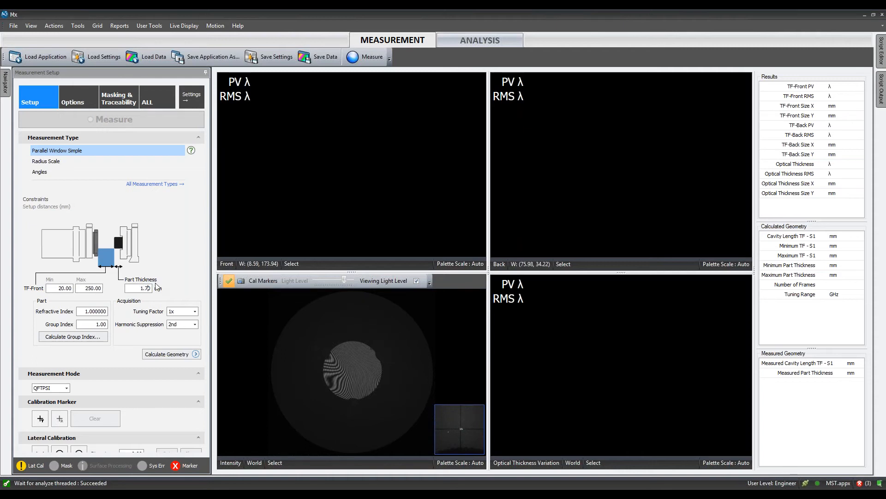
type("70")
key("Tab")
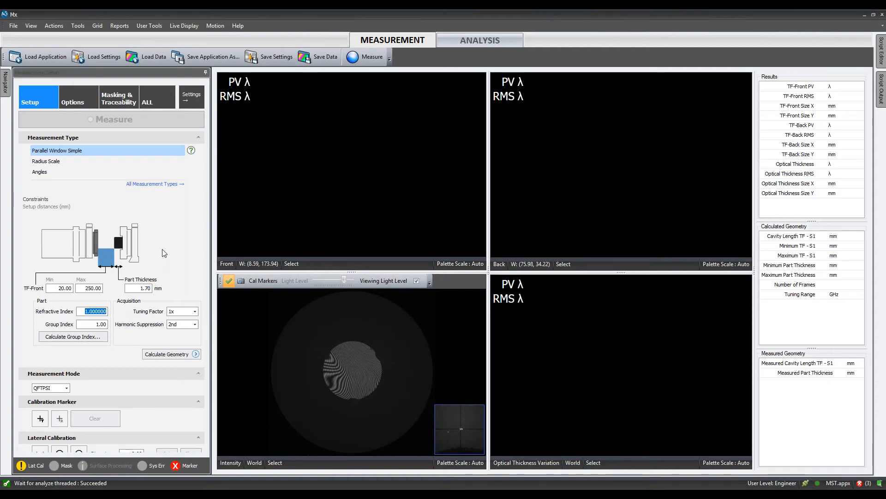
- Set the part's refractive index to 1.5 and calculate the measurement geometry
type("1.5")
key("Tab")
left_click(196, 355)
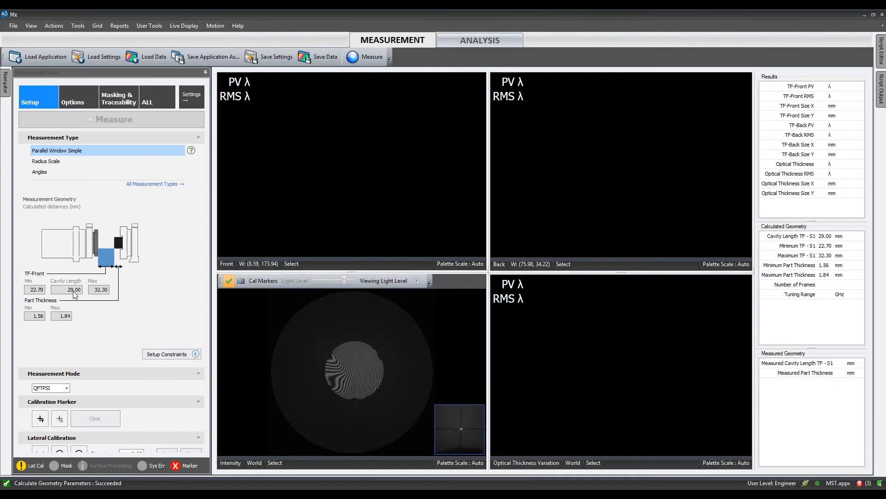
- Place a test calibration marker near the centre of the part in the live display and run the Parallel Window Simple measurement
mouse_move(276, 318)
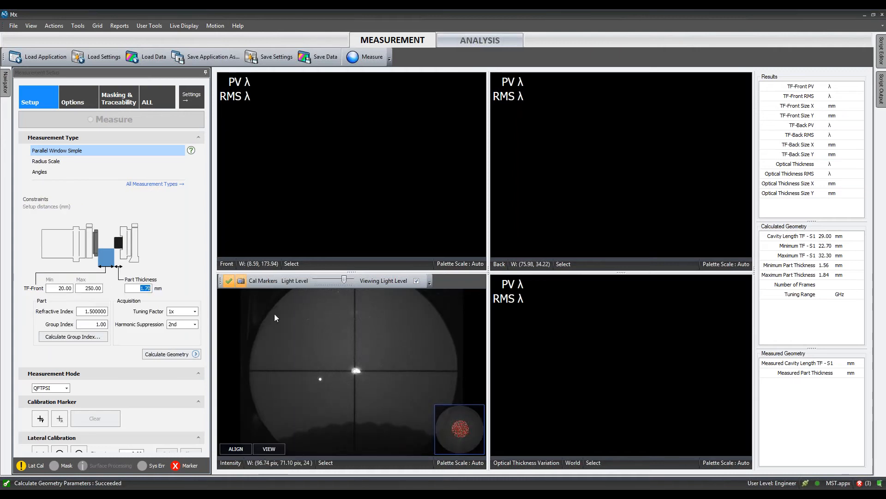
scroll(363, 370, "up", 5)
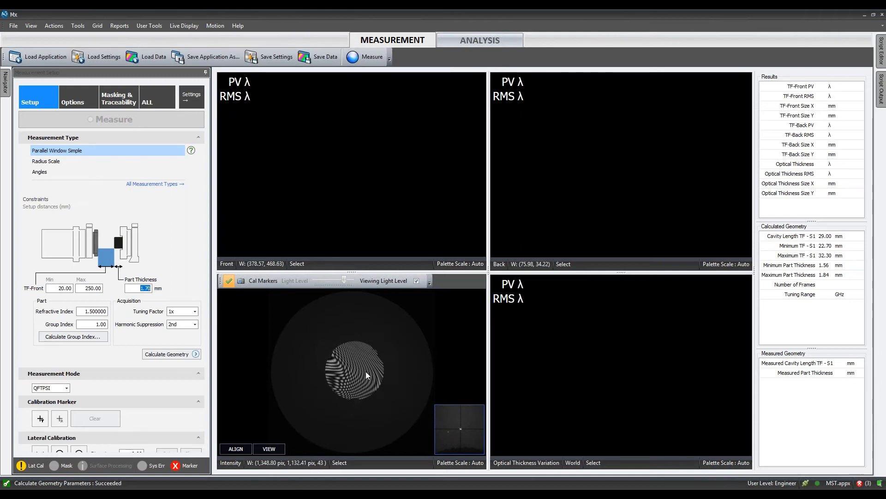
left_click_drag(361, 353, 360, 357)
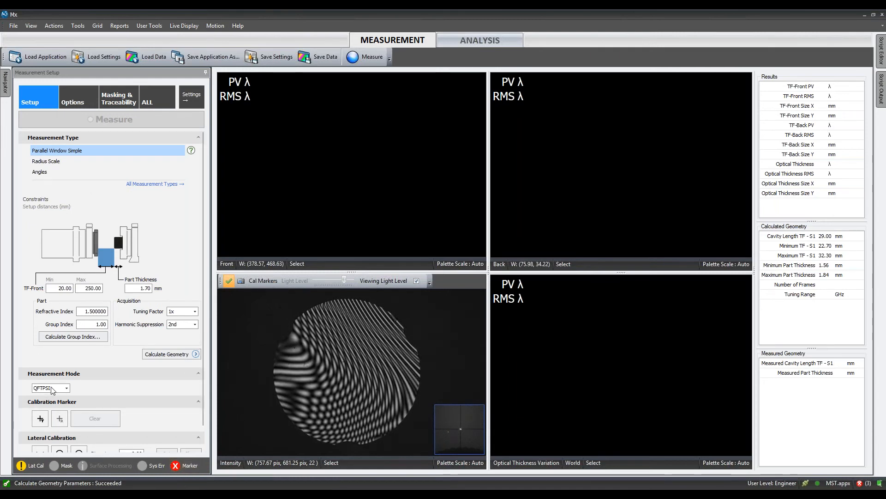
left_click(40, 418)
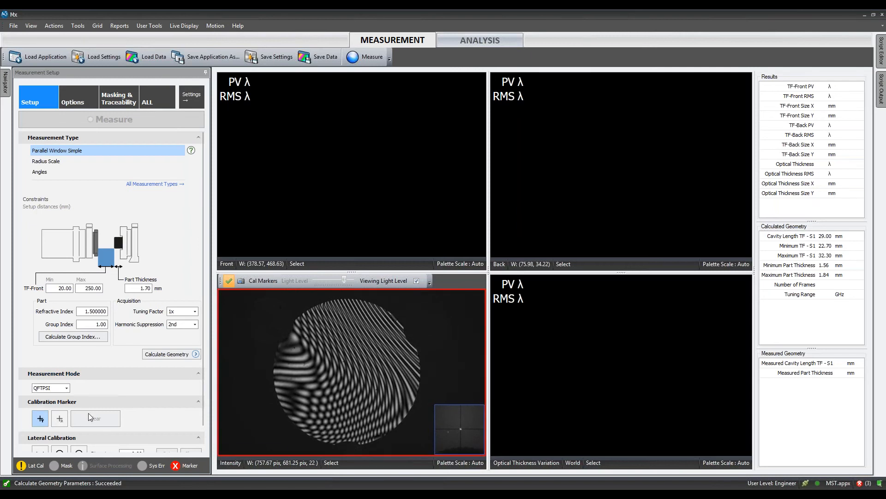
left_click(363, 360)
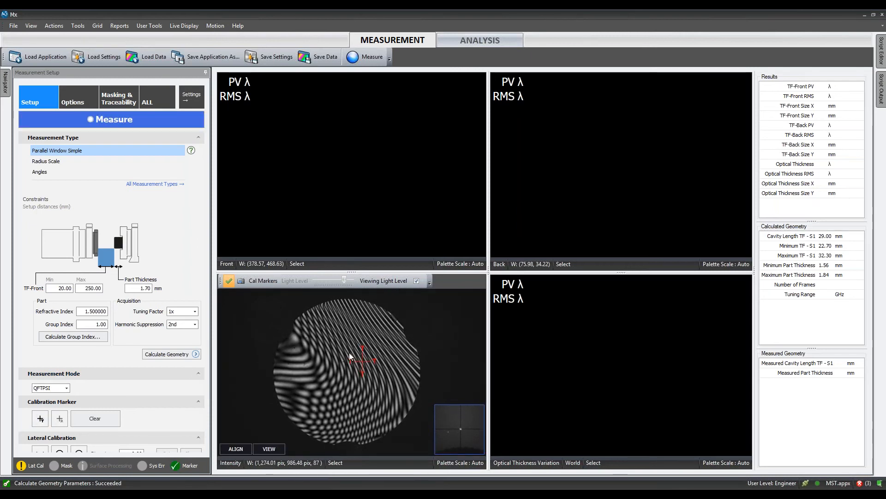
scroll(140, 371, "down", 1)
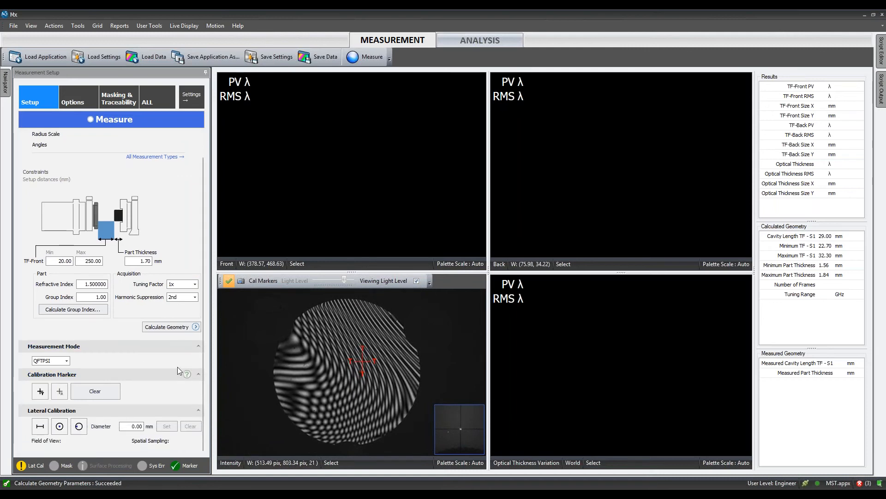
left_click(380, 58)
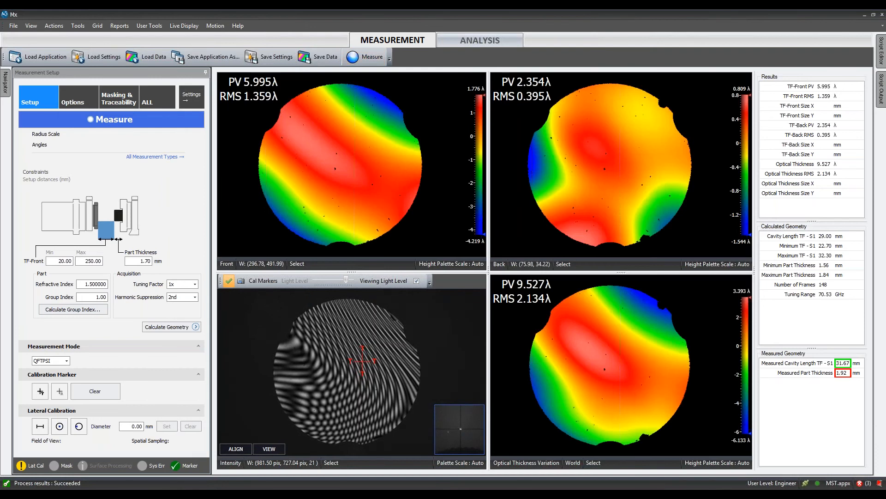
- Review the masking, acquisition options and setup controls, along with the list of available single-surface and multiple-surface measurement types
left_click(84, 88)
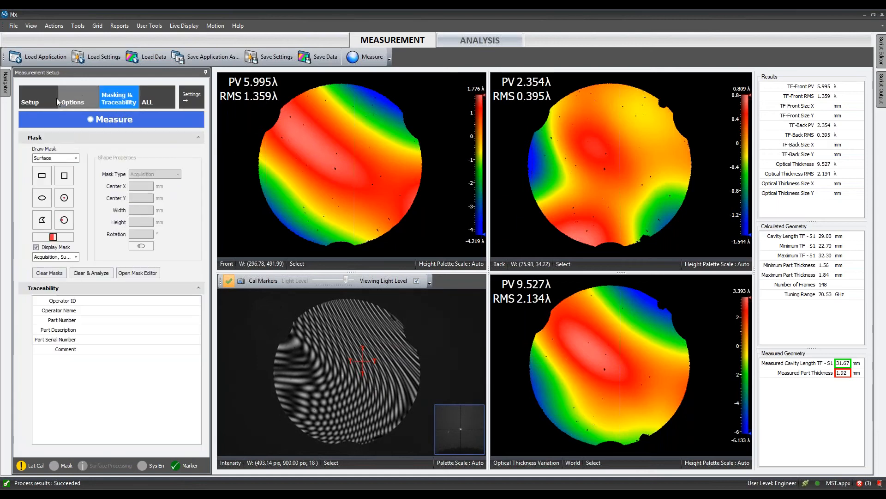
left_click(46, 93)
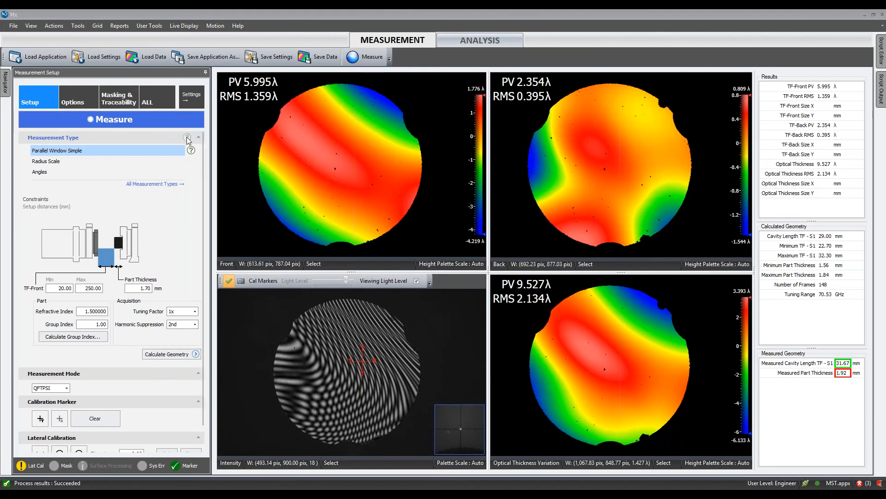
left_click(177, 184)
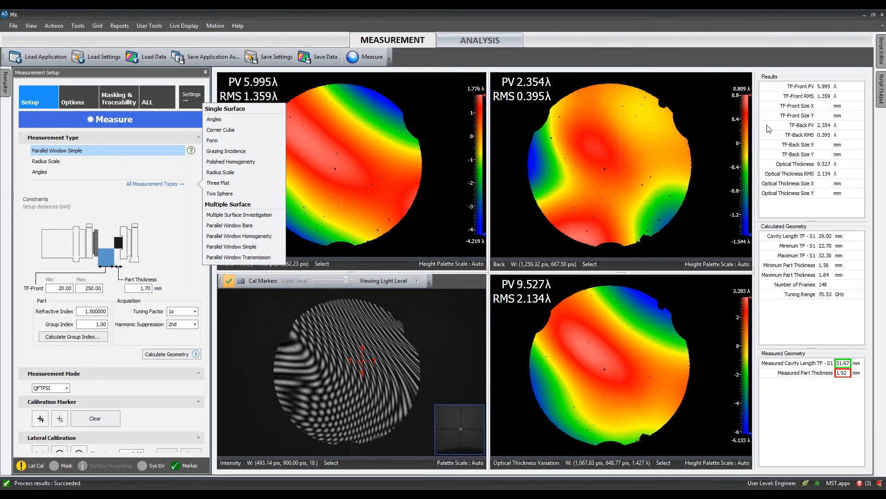
left_click(874, 99)
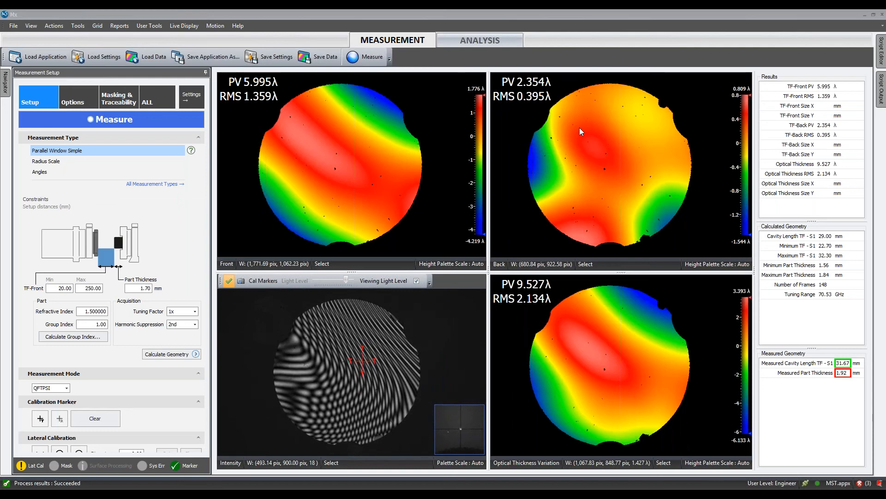
left_click(180, 184)
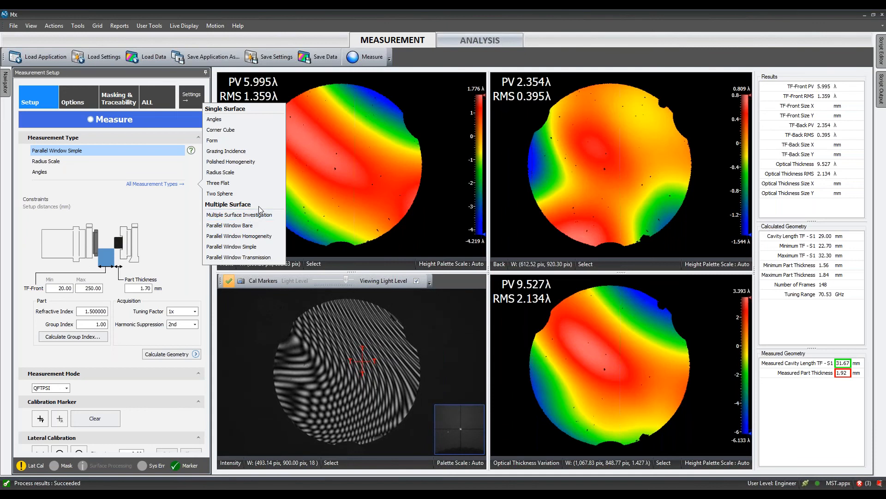
left_click(389, 233)
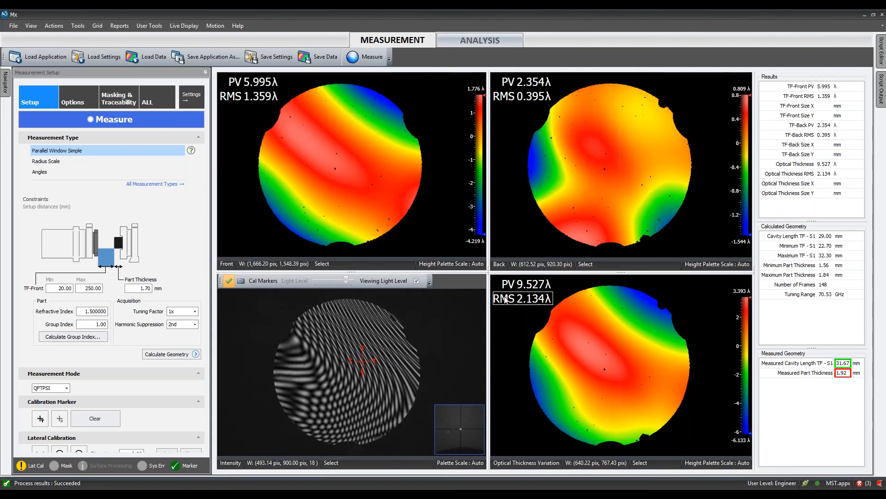
left_click(78, 99)
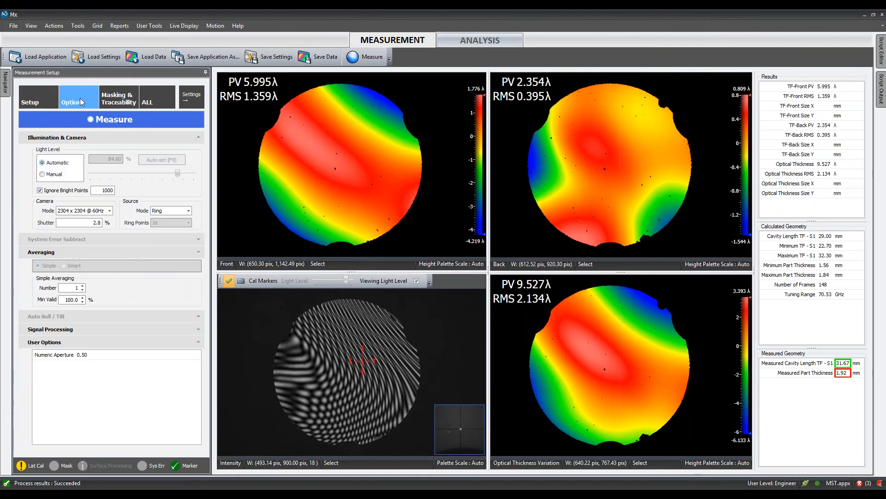
left_click(51, 100)
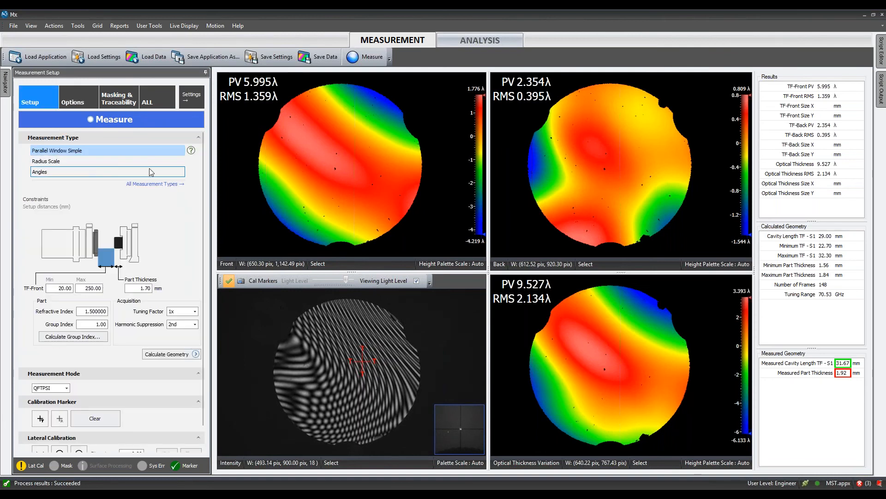
left_click(89, 103)
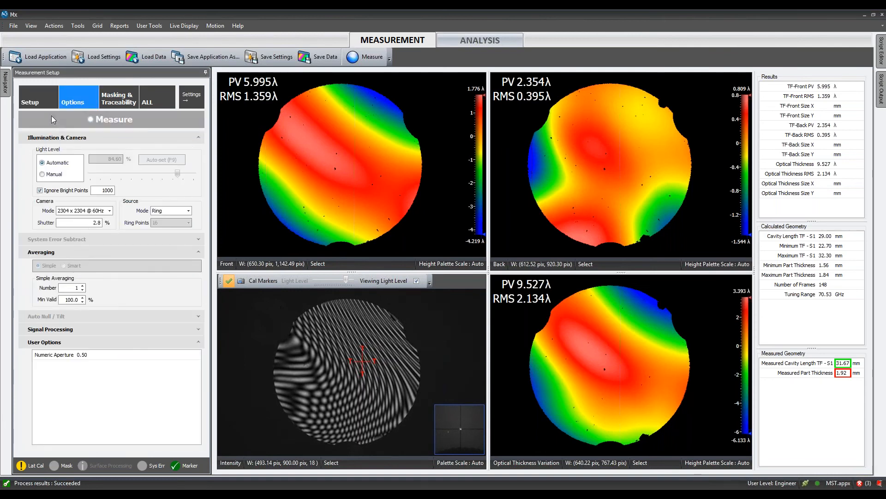
left_click(52, 104)
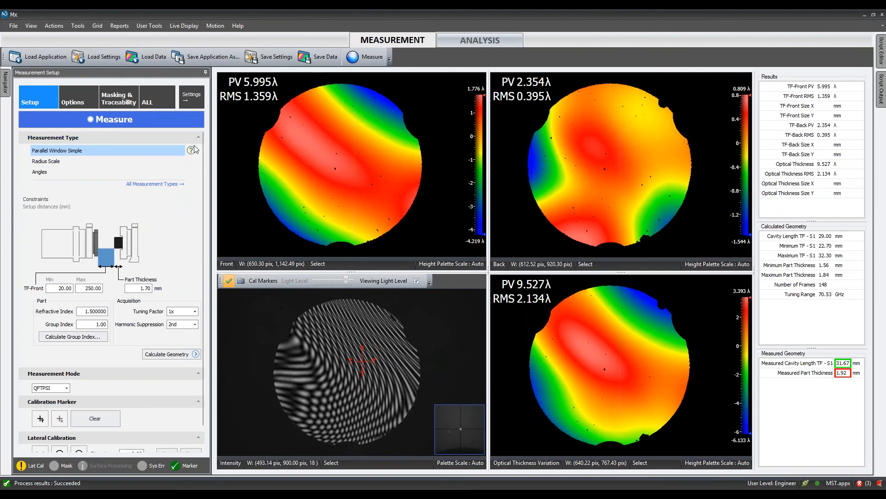
- Switch the measurement type to Form and delete the circular mask from the live display
left_click(176, 184)
left_click(216, 140)
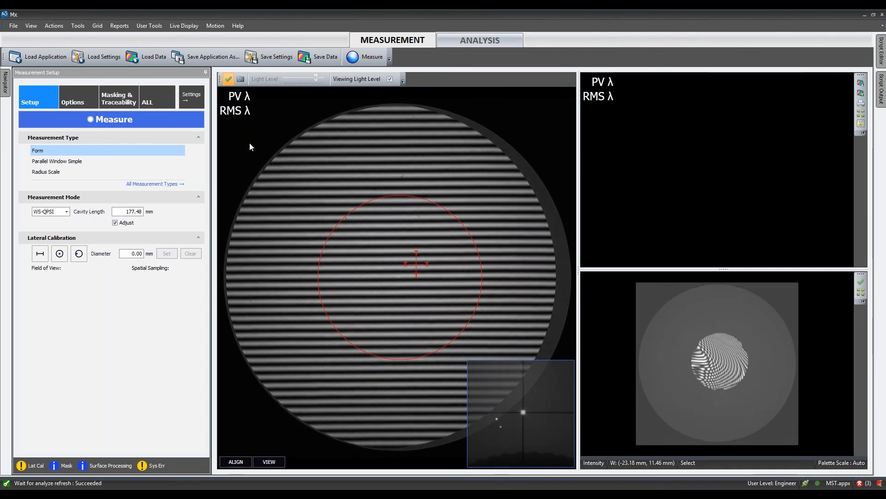
left_click(87, 99)
left_click(119, 99)
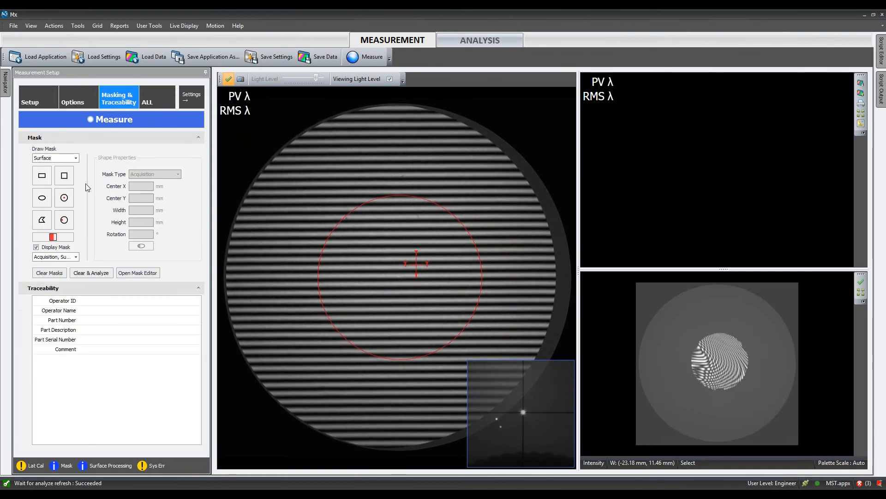
left_click(485, 205)
left_click(41, 100)
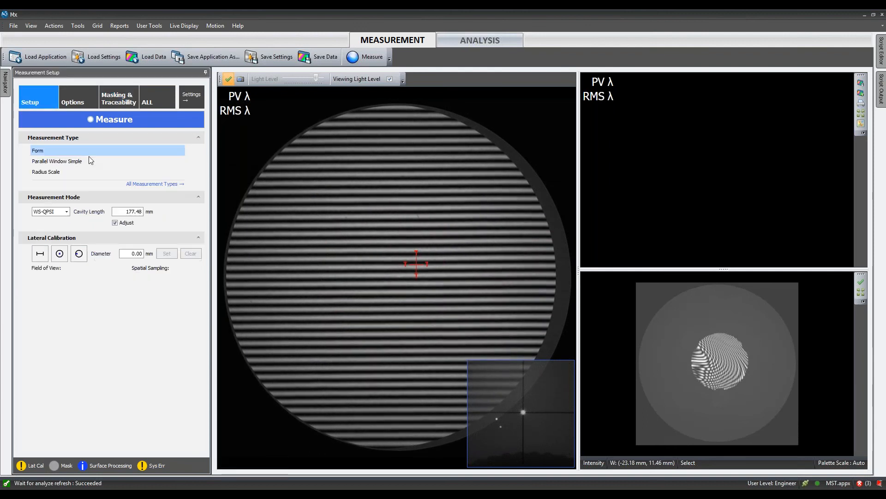
- Set the averaging method for the Form measurement to Smart
left_click(72, 99)
left_click(73, 266)
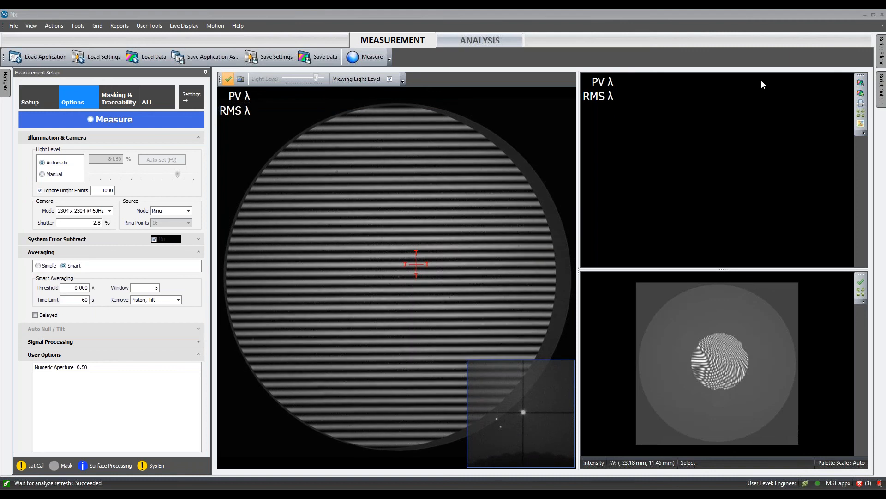
mouse_move(388, 210)
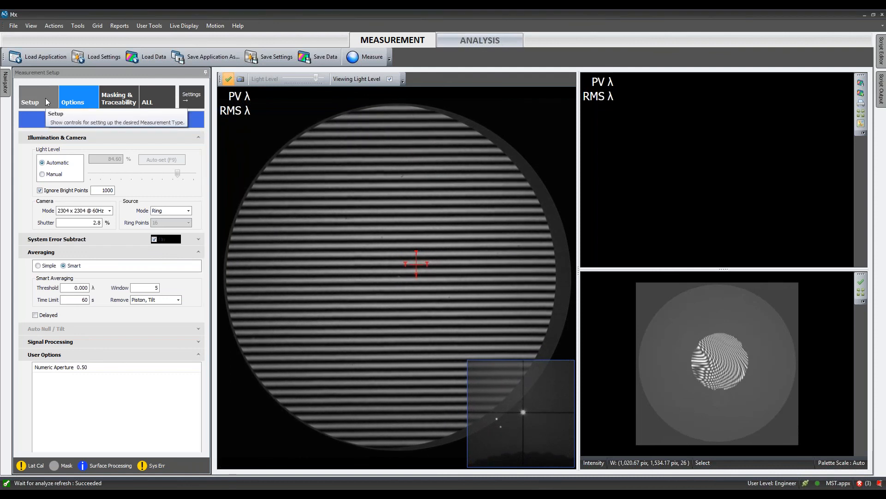
- Switch the measurement type to Angles and collapse its additional setup options
left_click(45, 97)
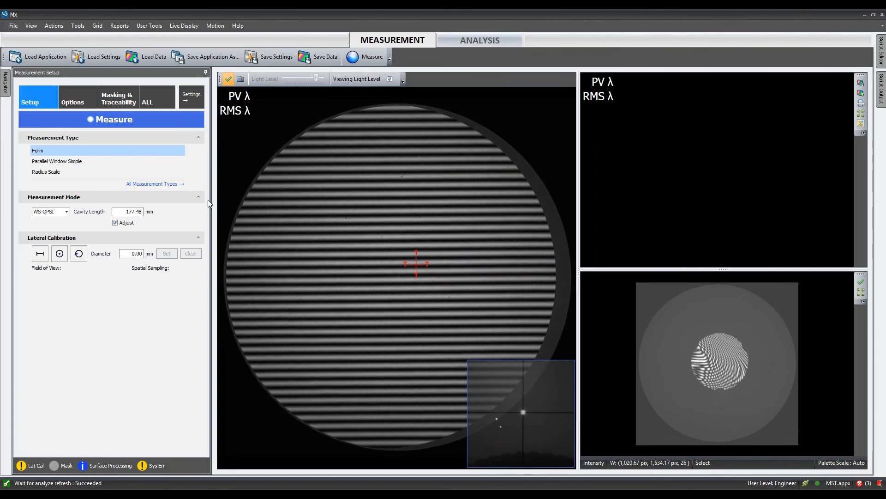
left_click(180, 185)
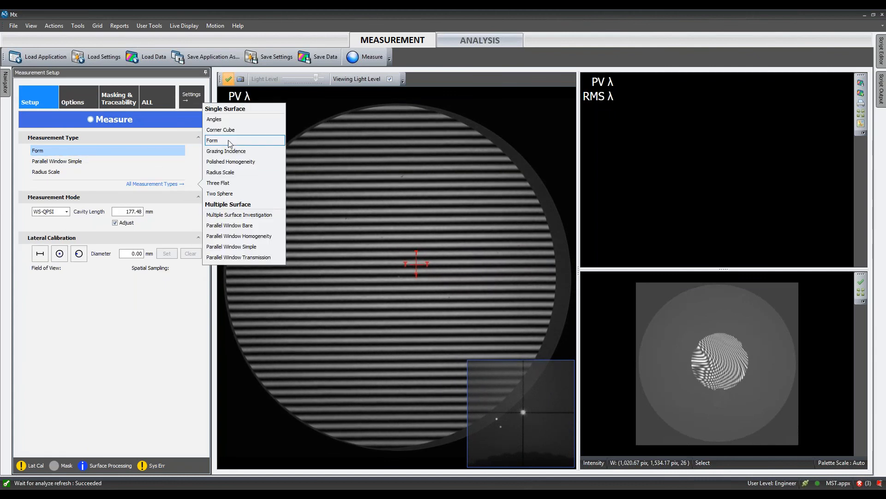
left_click(233, 121)
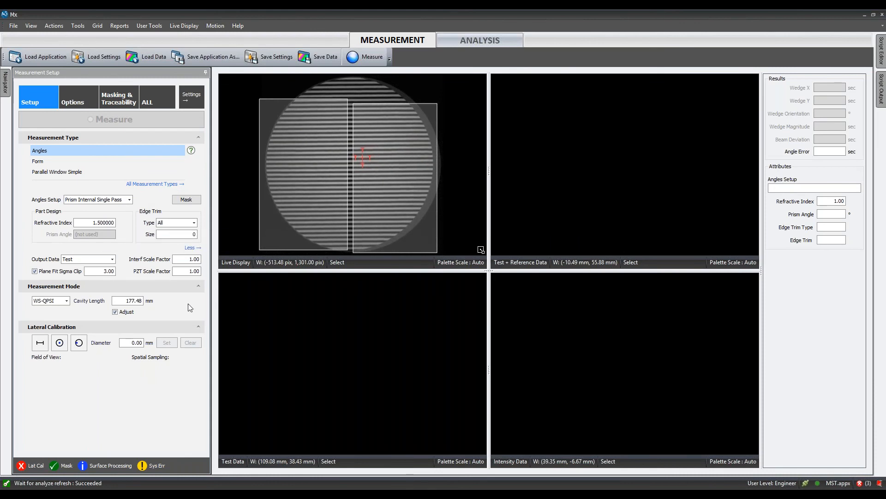
left_click(186, 248)
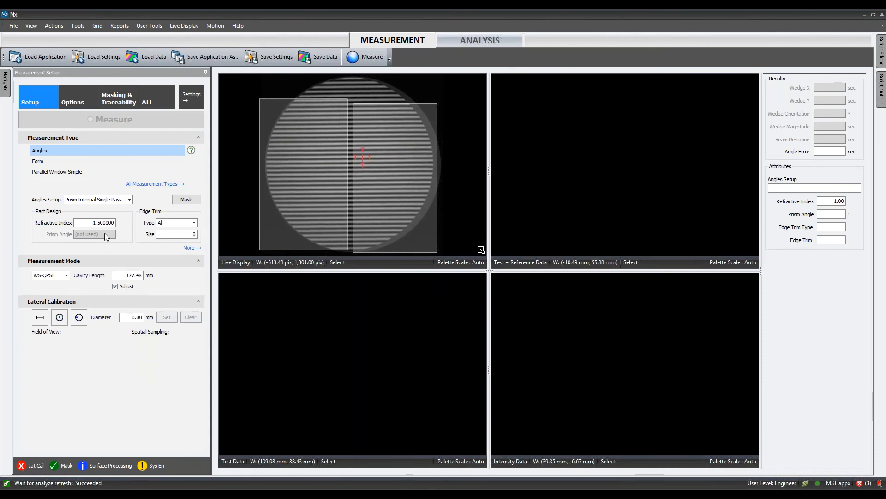
- Name the first settings slot "Rt Angle Prism" and store the current Angles measurement settings in it
left_click(191, 97)
double_click(258, 78)
type("R")
type("i")
type(" Angle Prism")
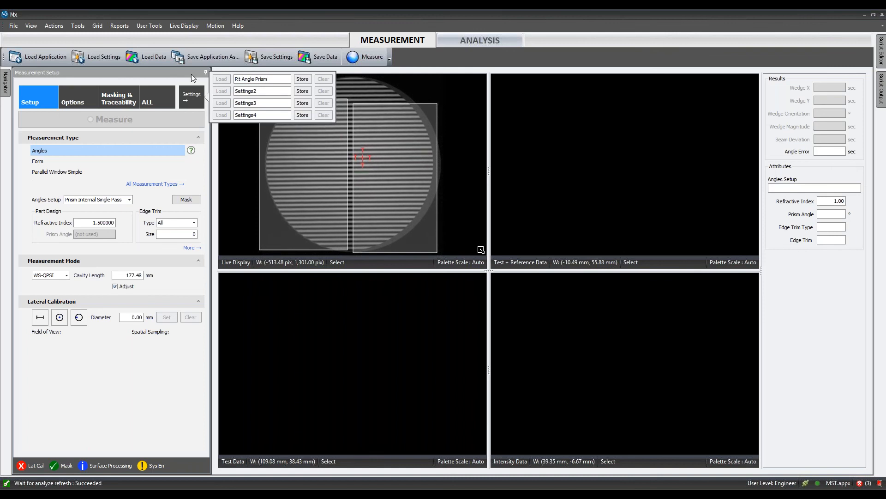
left_click(303, 79)
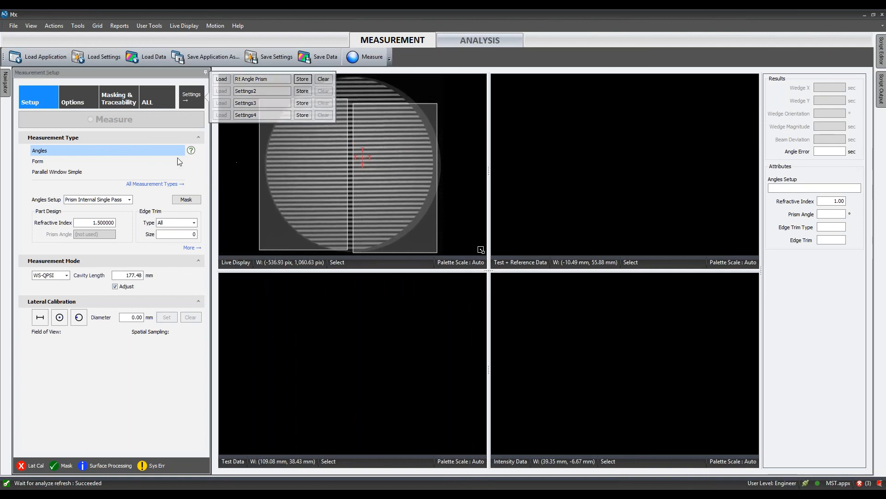
- Switch the measurement type to Parallel Window Simple and load the stored Rt Angle Prism settings to restore the Angles setup
left_click(183, 183)
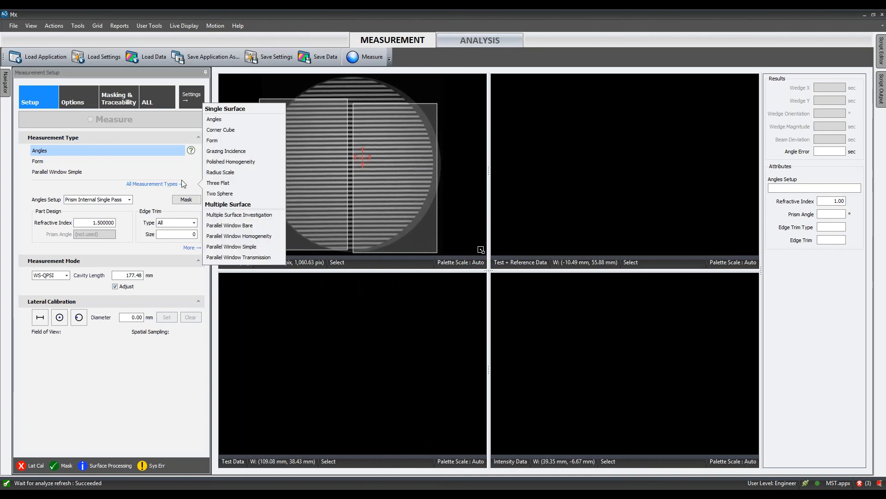
left_click(226, 246)
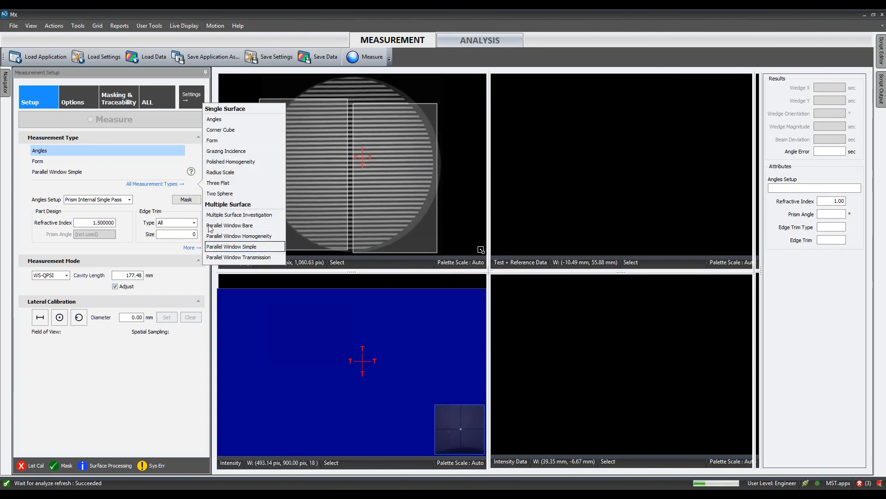
left_click(204, 104)
left_click(221, 79)
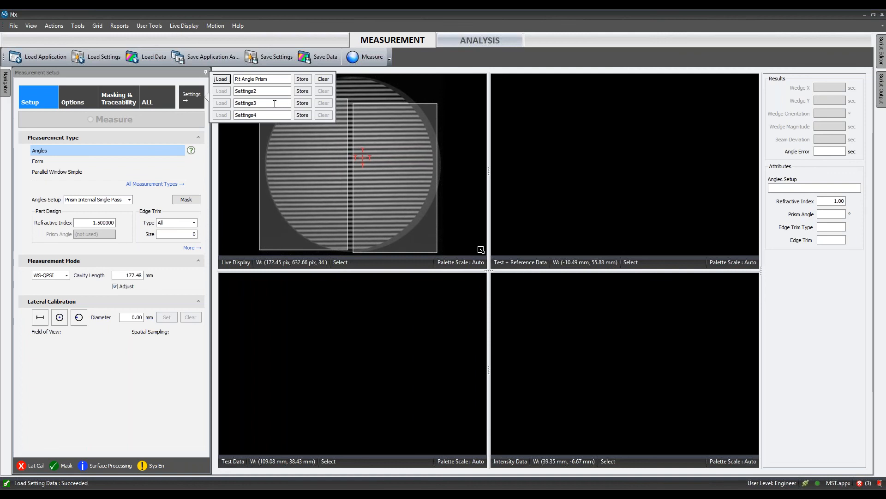
left_click(542, 156)
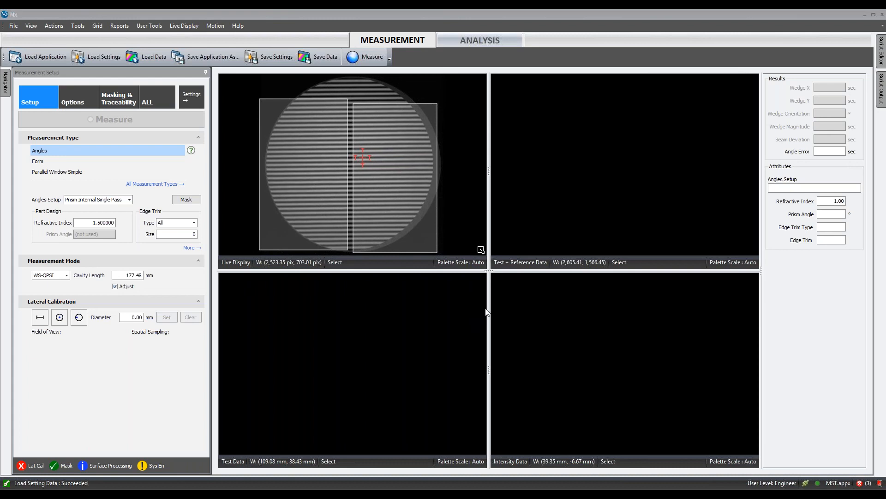
- Examine the languages available as the default language, select German (Germany), and cancel the language change
left_click(13, 26)
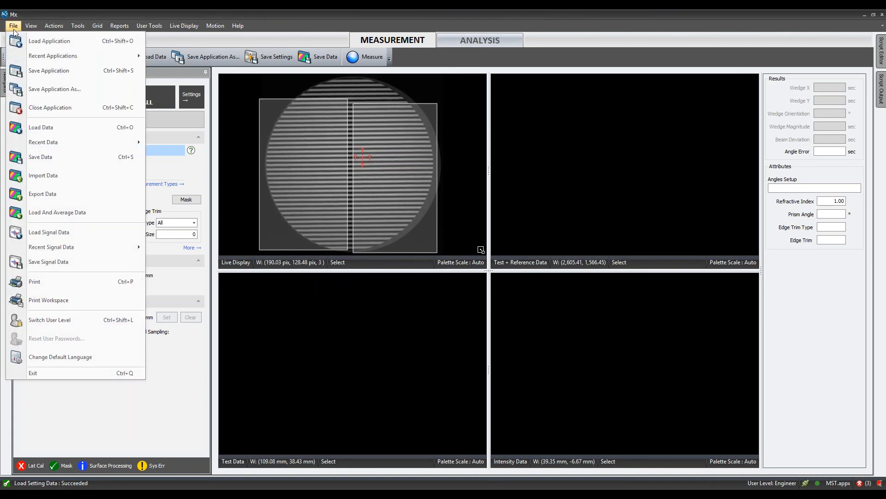
left_click(99, 355)
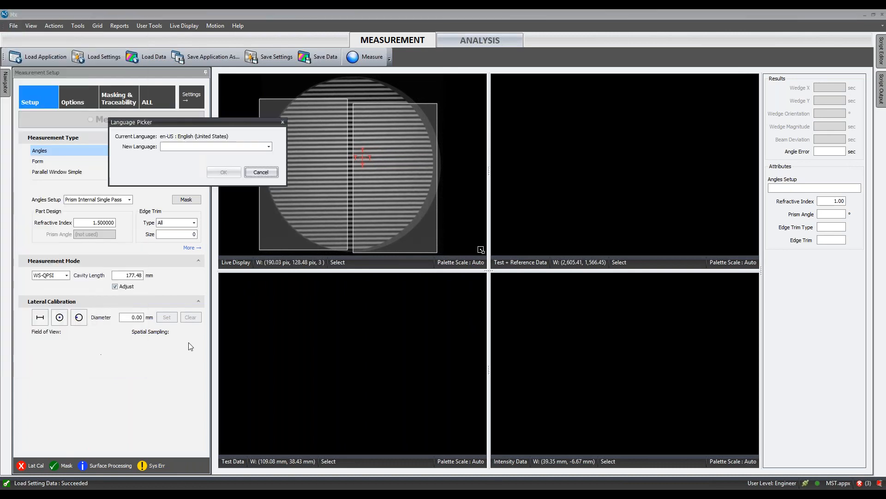
left_click(213, 146)
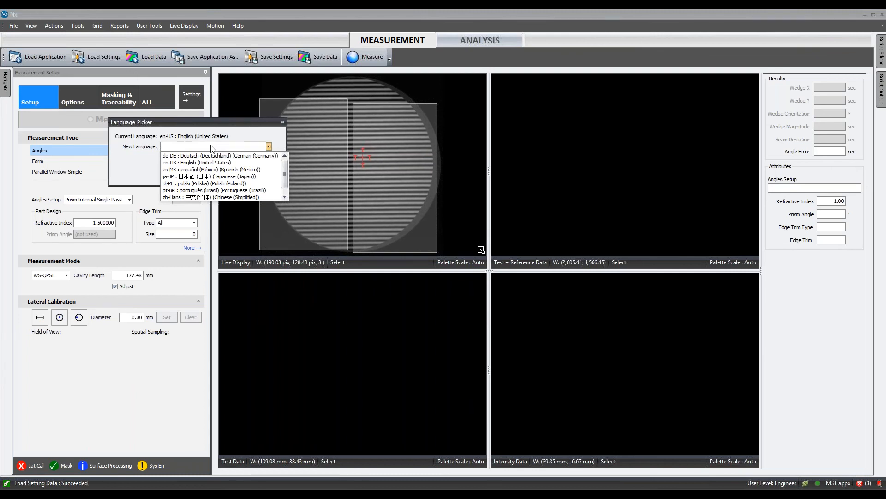
left_click(277, 154)
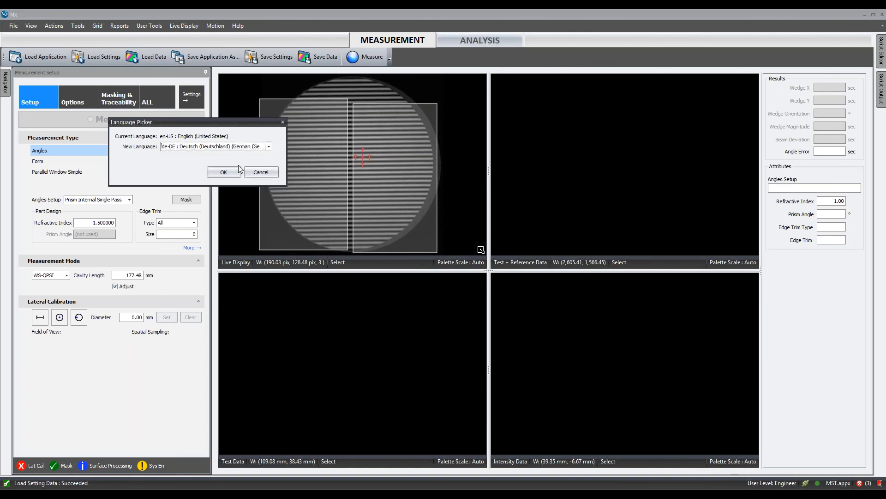
left_click(261, 172)
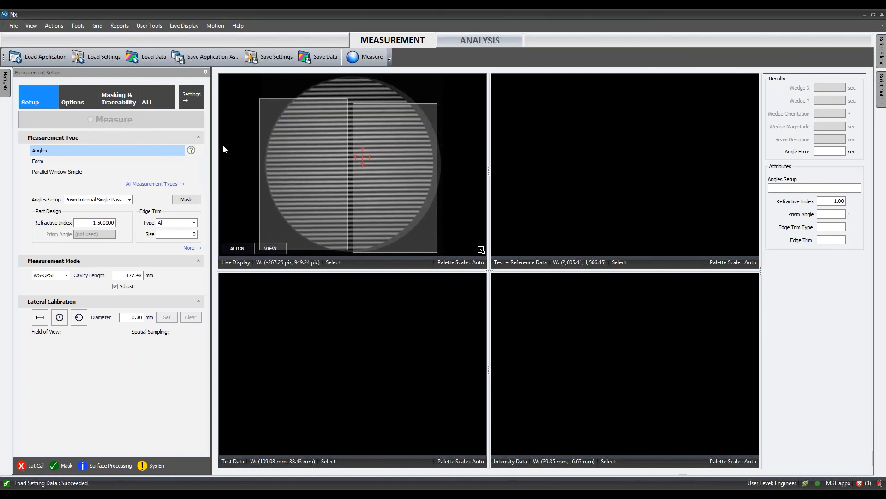